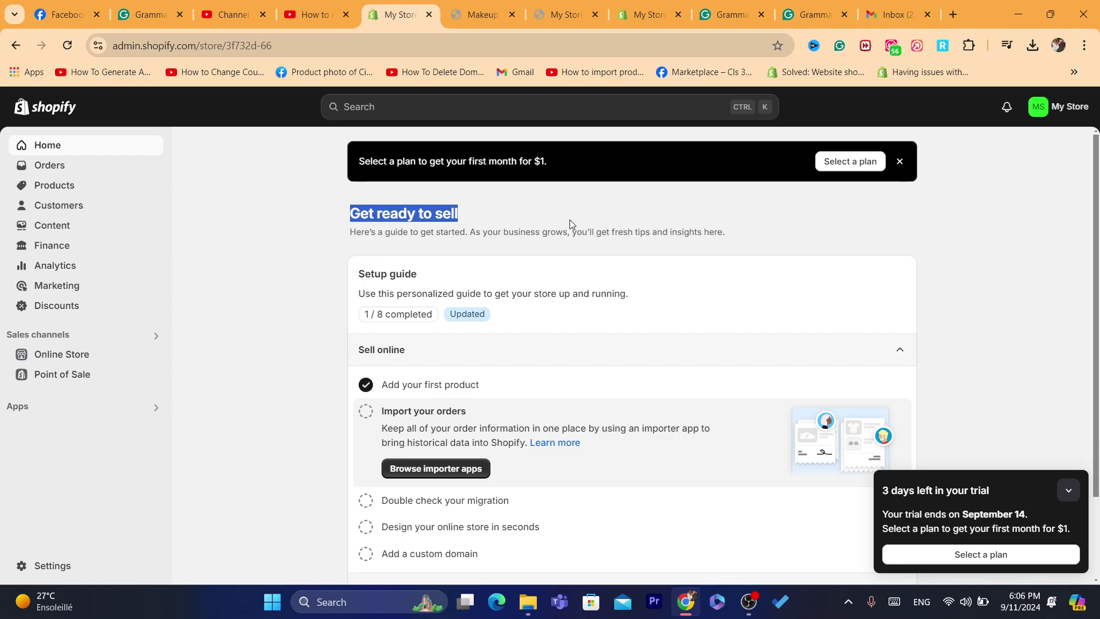
pyautogui.click(57, 565)
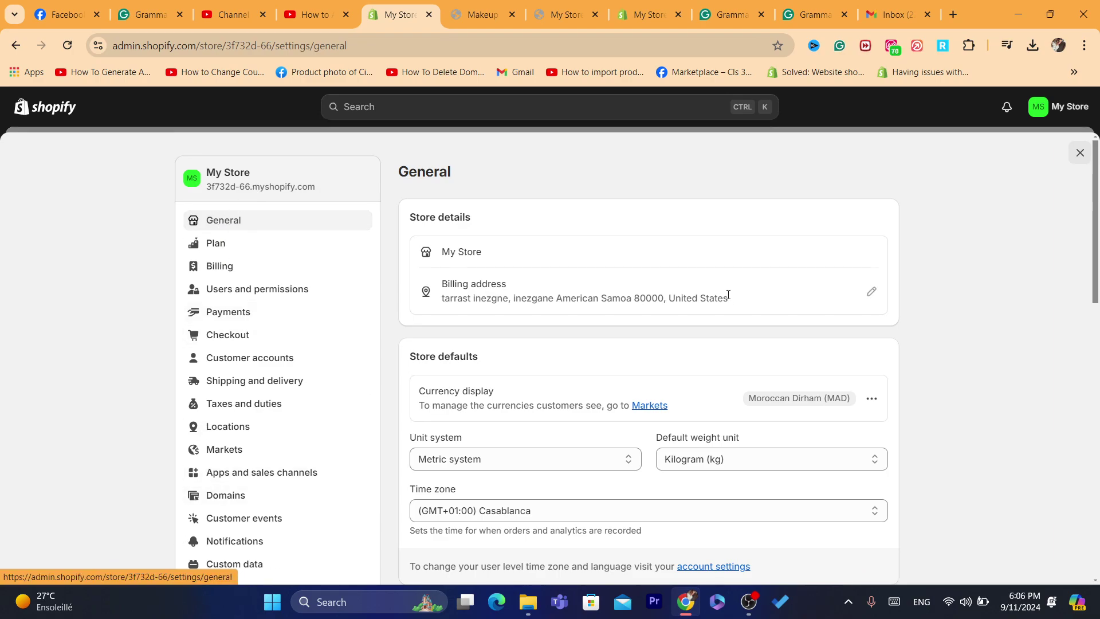
pyautogui.click(872, 293)
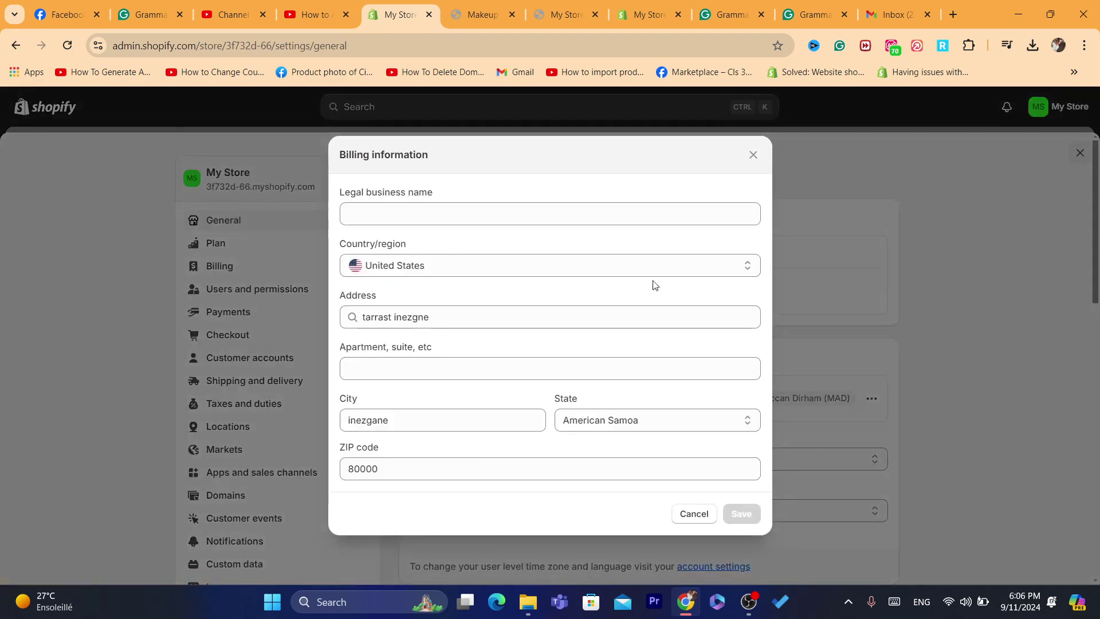
pyautogui.click(371, 266)
pyautogui.click(372, 269)
pyautogui.click(579, 429)
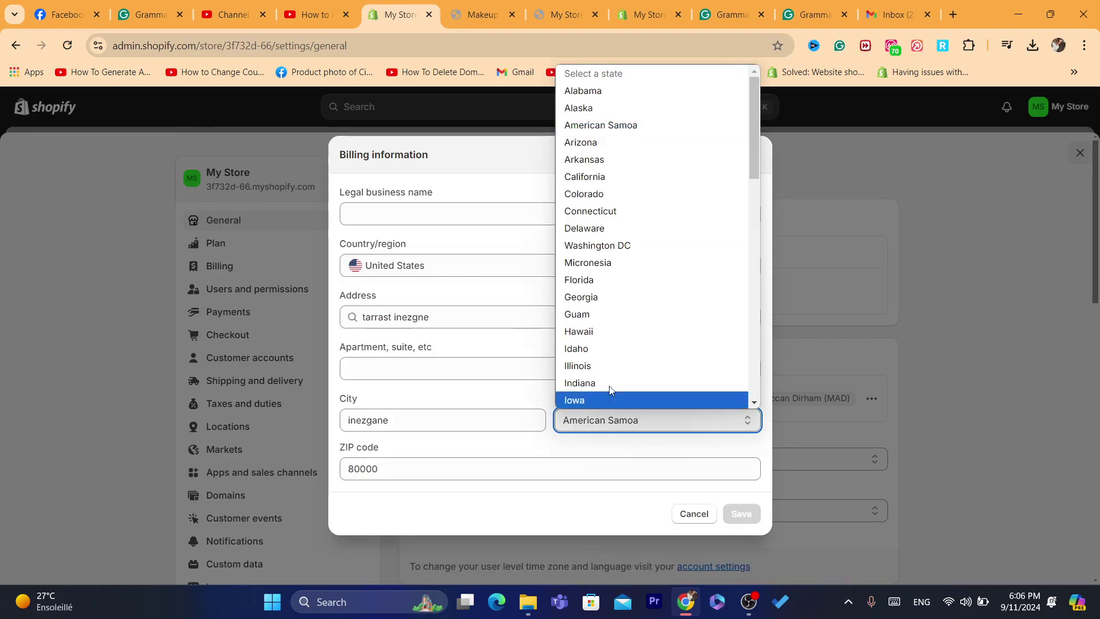
pyautogui.click(593, 127)
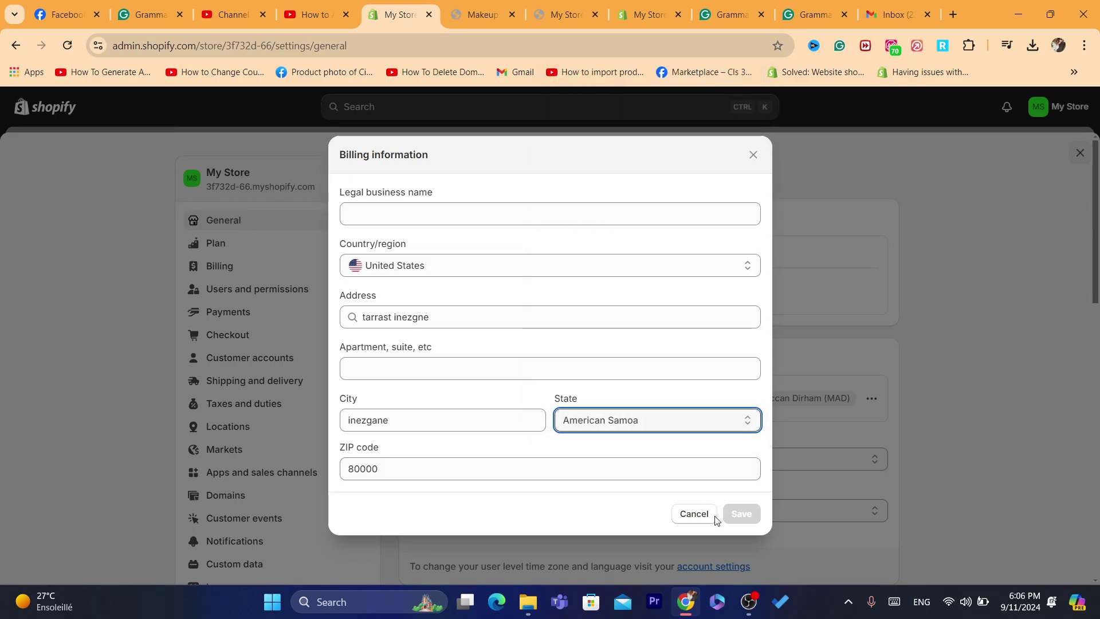
pyautogui.click(682, 519)
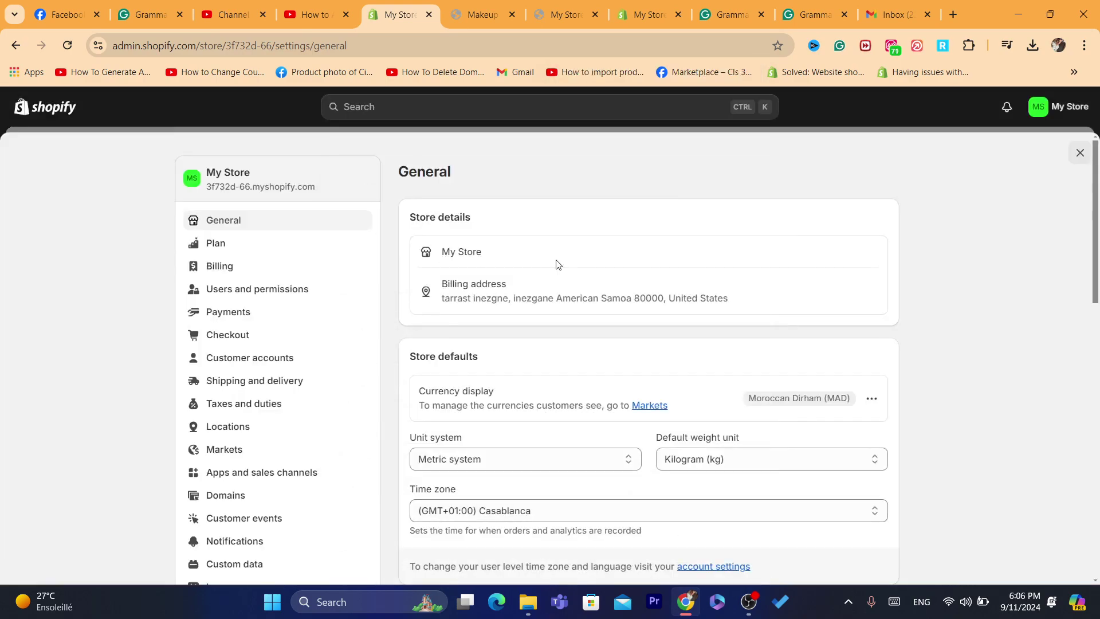
# Filter Shopify's third-party payment providers by 'str' and choose Stripe
pyautogui.click(253, 324)
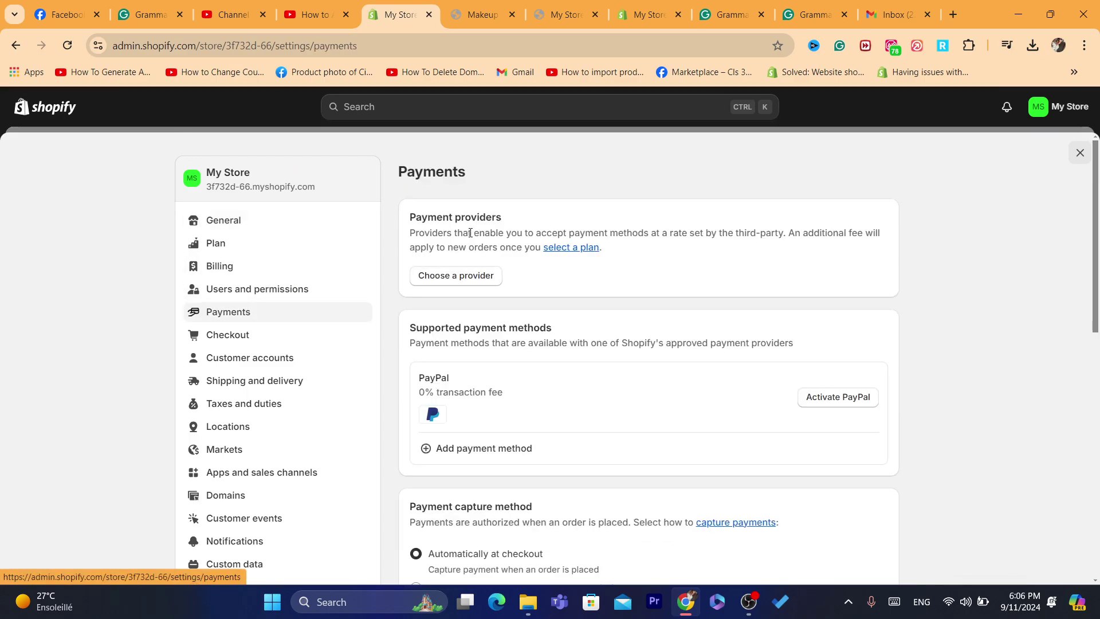
pyautogui.click(468, 278)
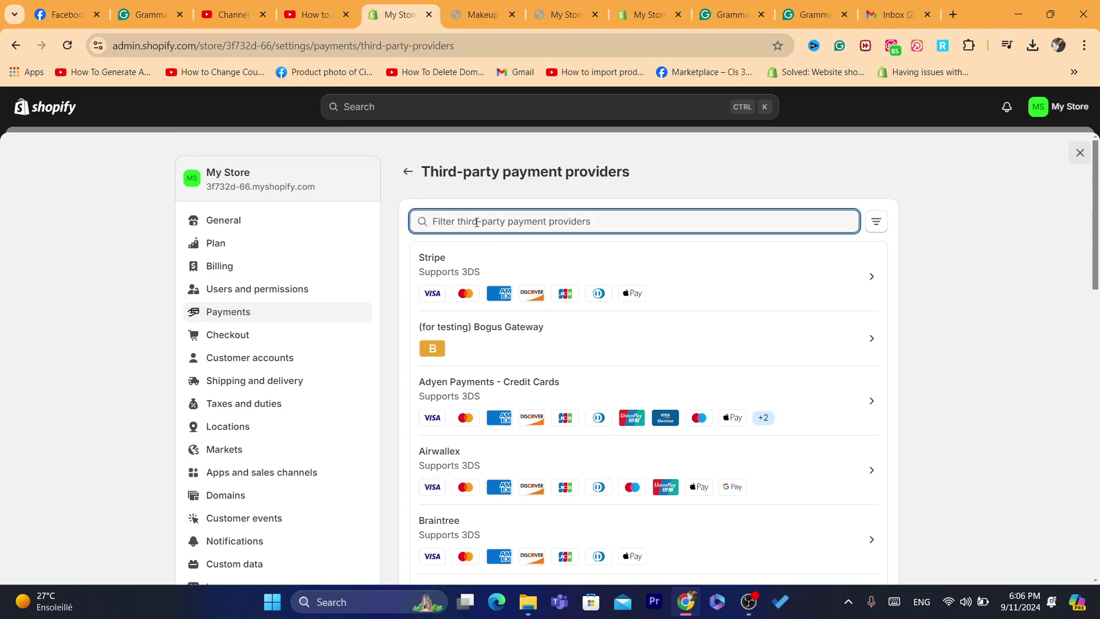
pyautogui.write('str')
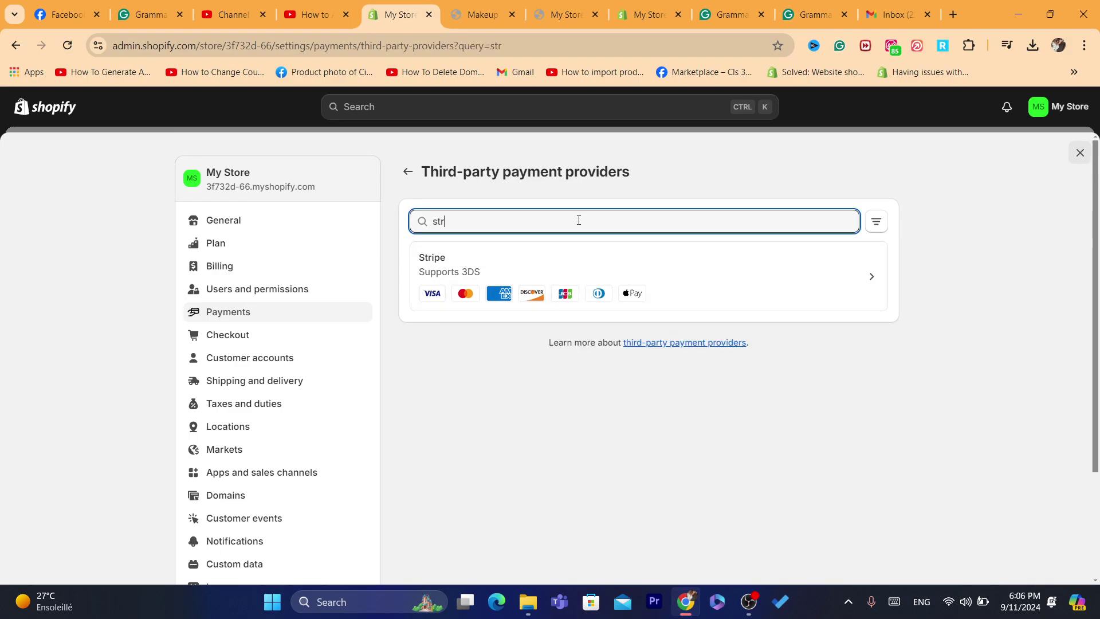
pyautogui.click(466, 258)
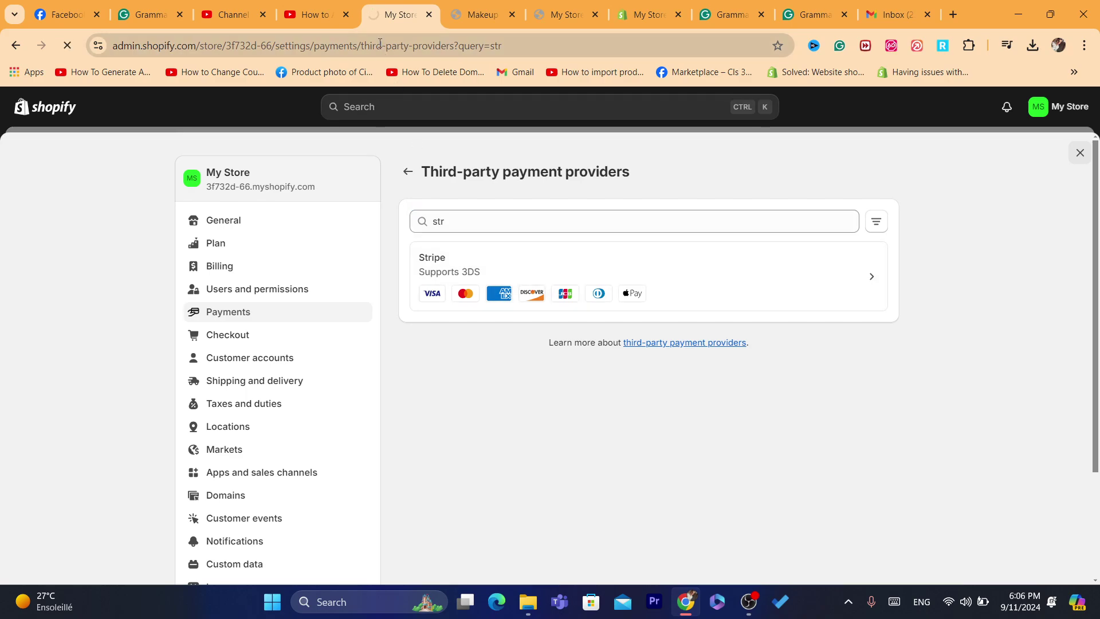
# Sign in to Stripe with the saved email and saved password
pyautogui.click(380, 43)
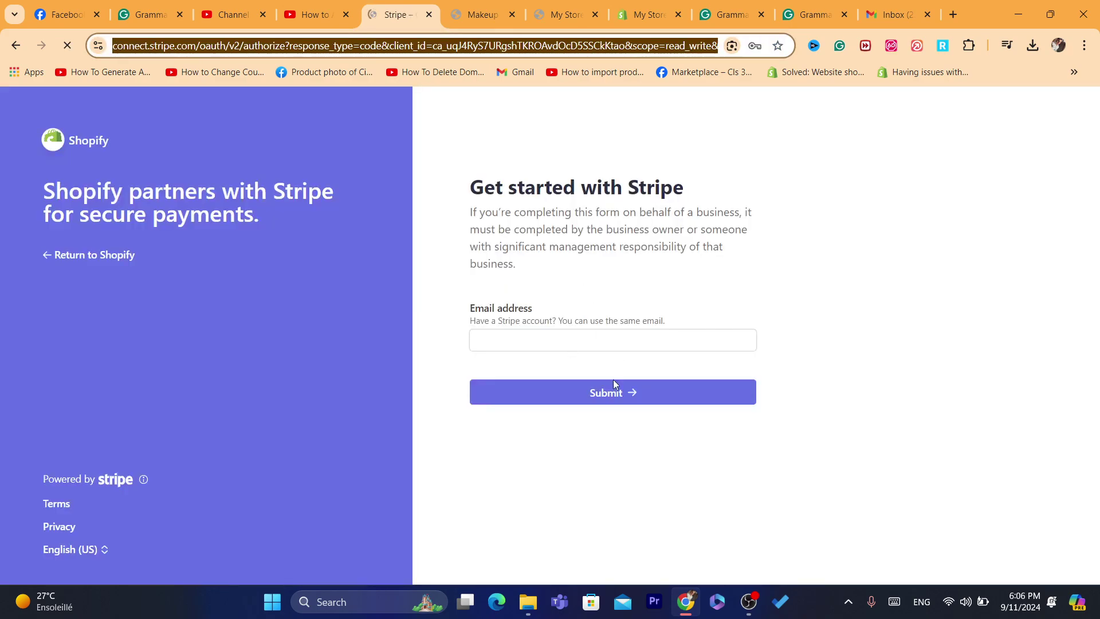
pyautogui.click(542, 340)
pyautogui.click(567, 368)
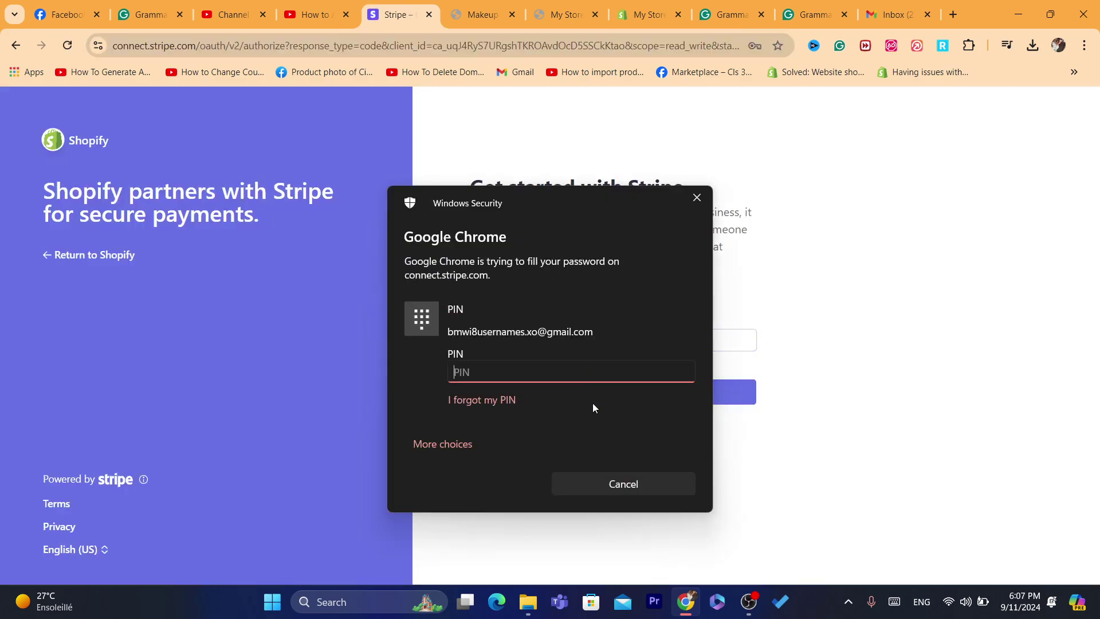
pyautogui.write('****')
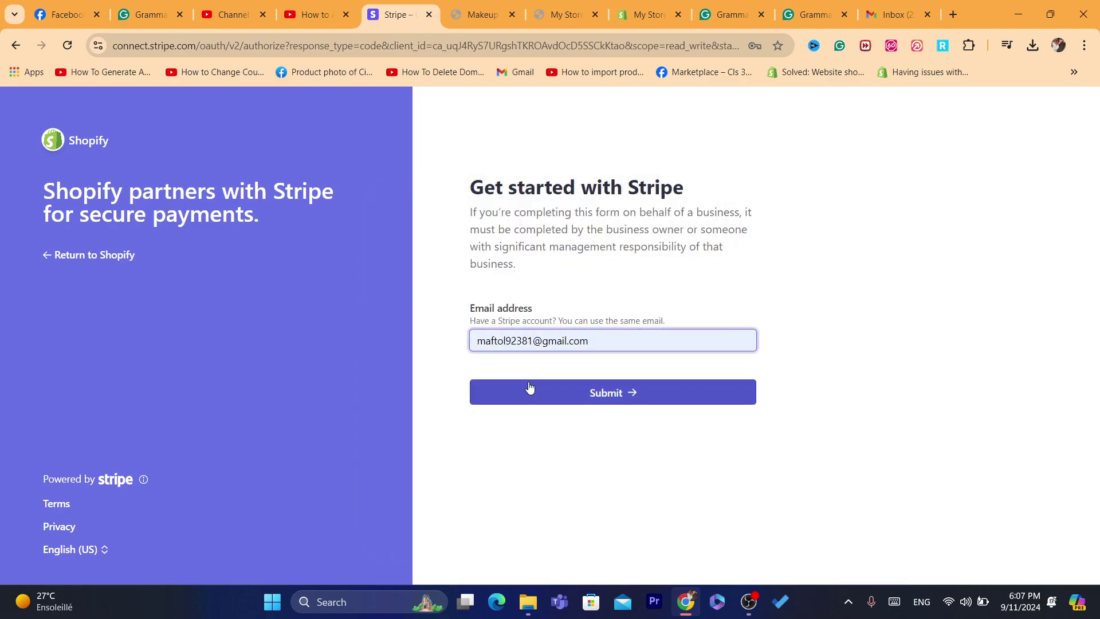
pyautogui.click(610, 395)
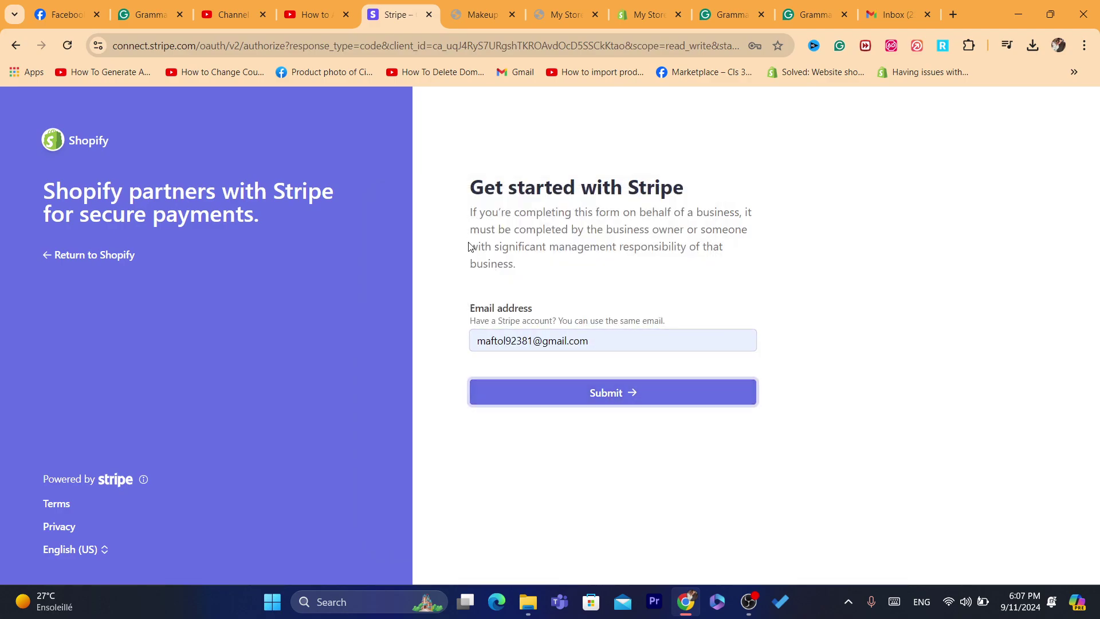
pyautogui.click(555, 310)
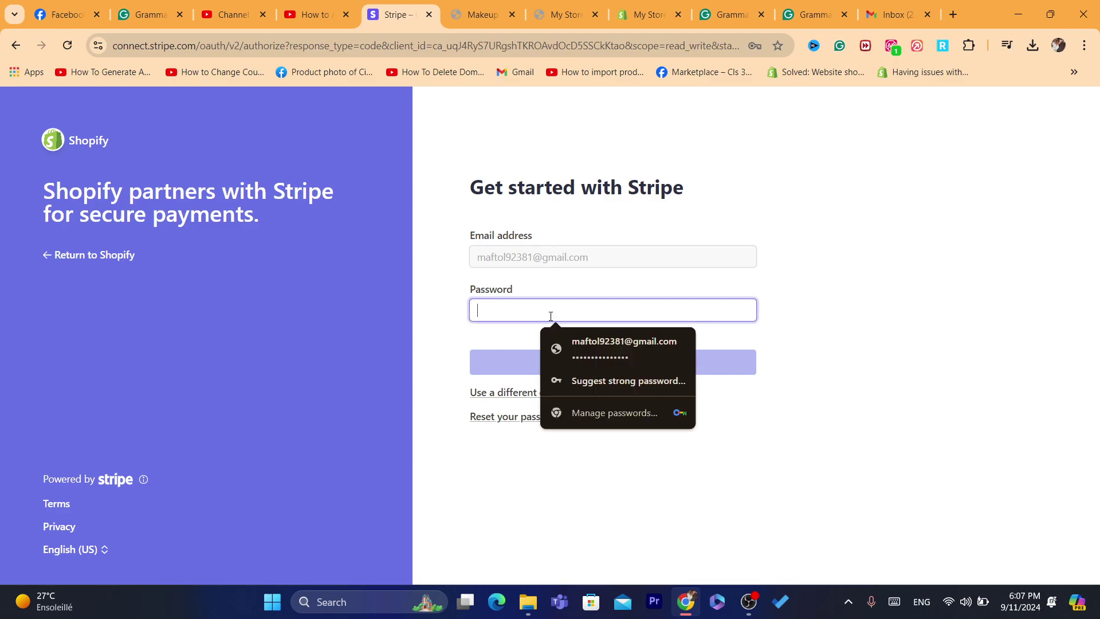
pyautogui.click(576, 341)
pyautogui.click(609, 362)
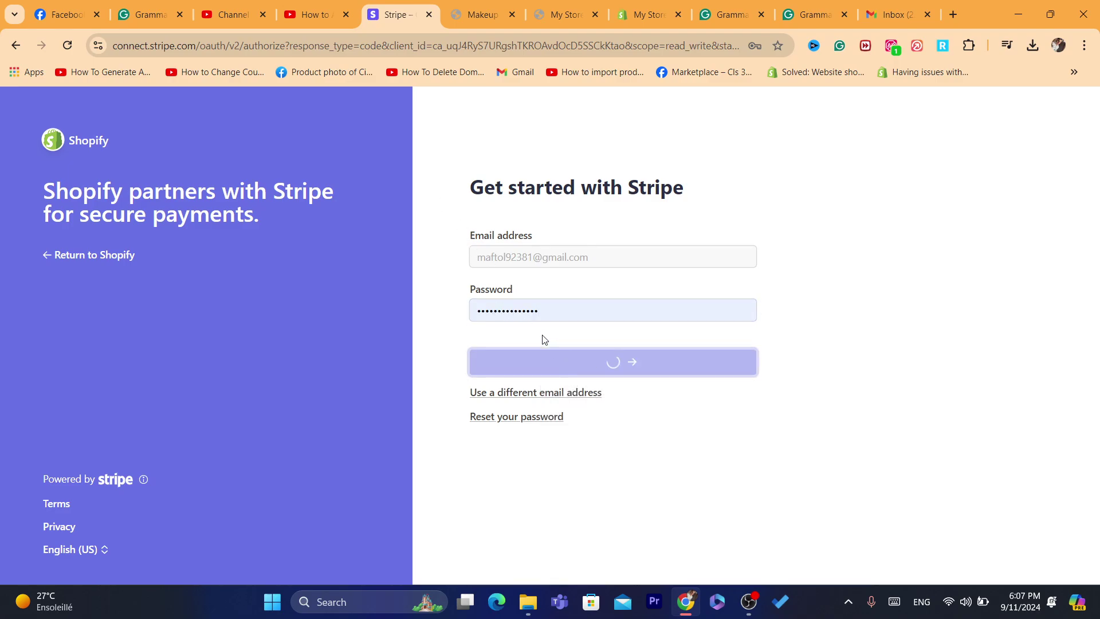
# Enter the SMS verification code and connect the existing Stripe account to Shopify
pyautogui.click(526, 284)
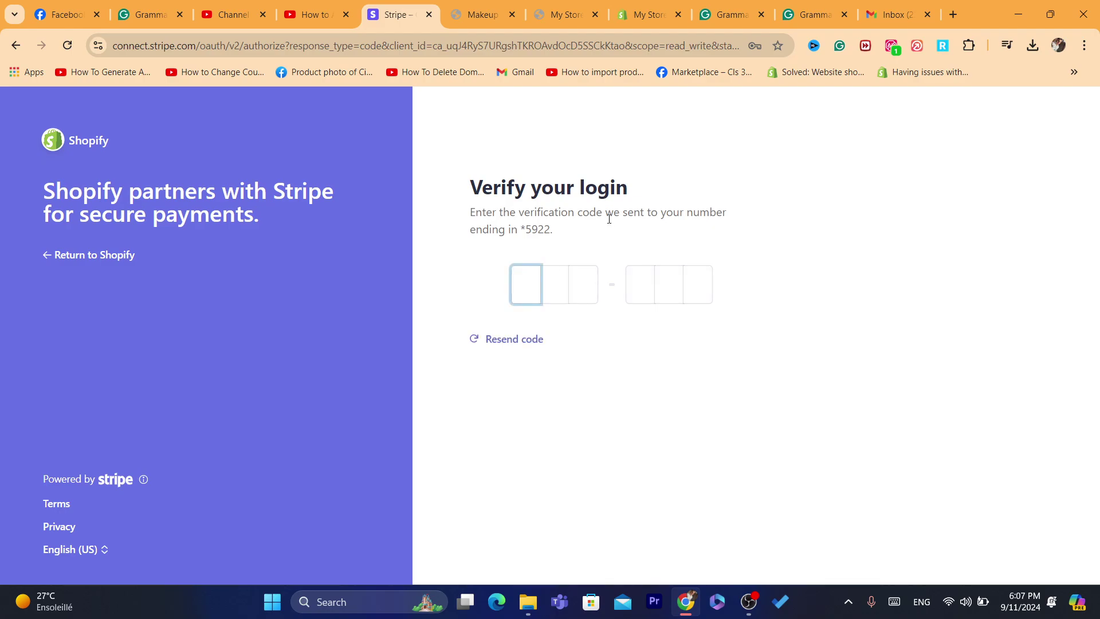
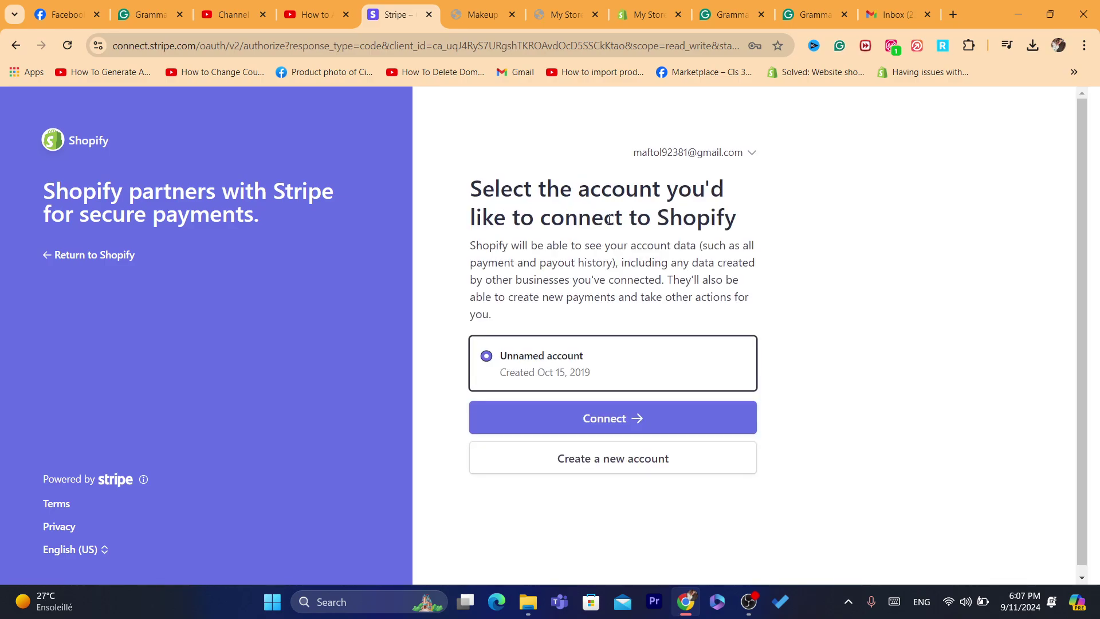
pyautogui.click(632, 420)
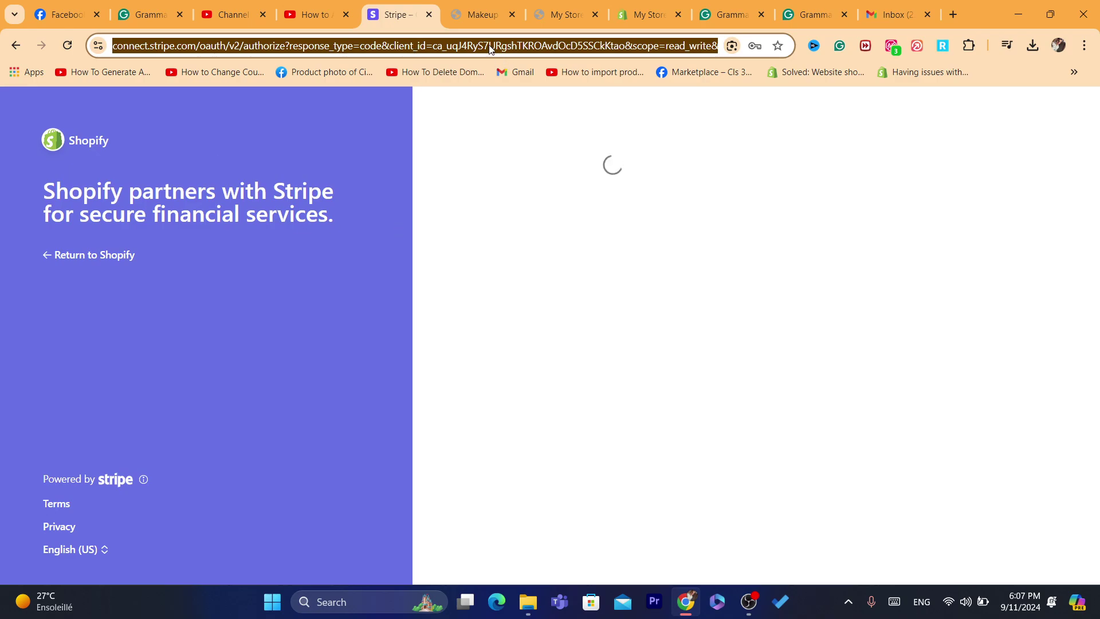
# Enter the legal first name and legal last name on Stripe's personal details form
pyautogui.click(490, 45)
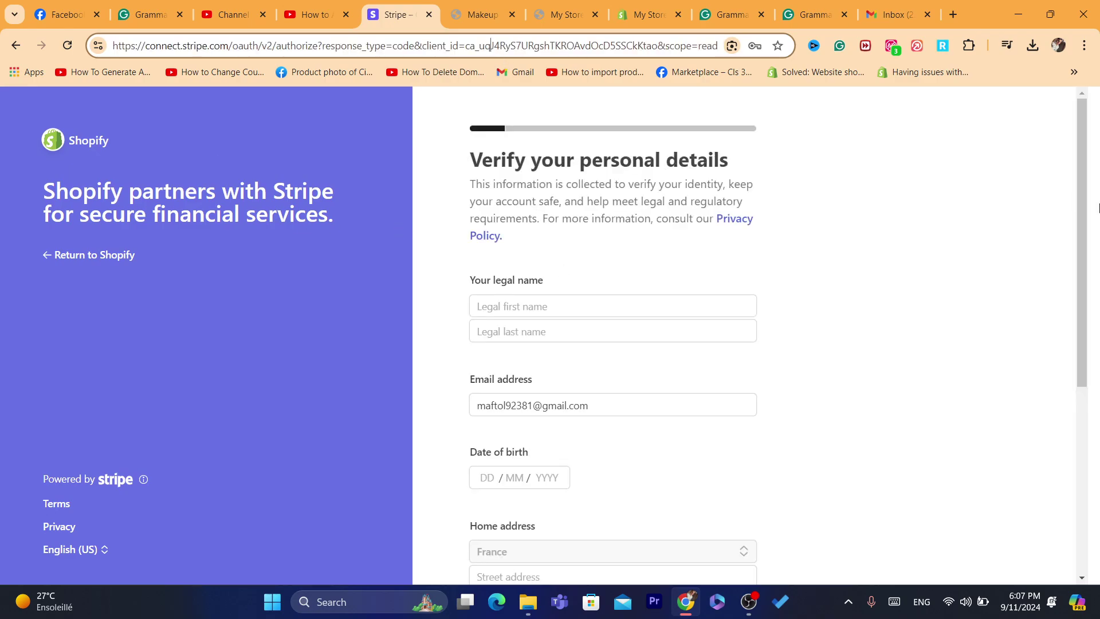
pyautogui.click(712, 306)
pyautogui.scroll(-1, 712, 258)
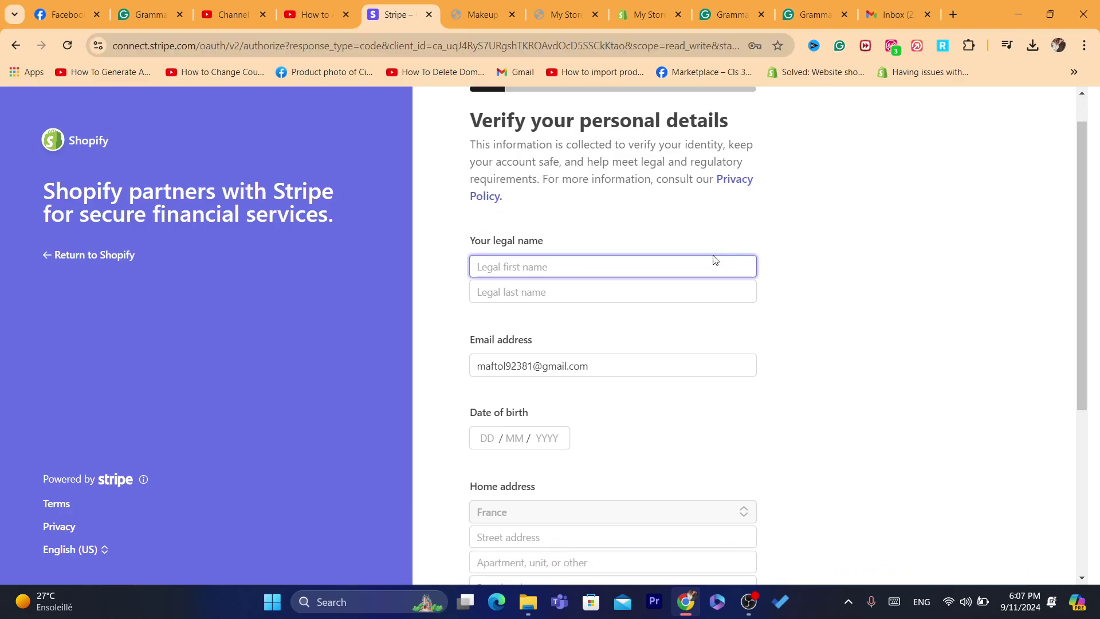
pyautogui.click(530, 261)
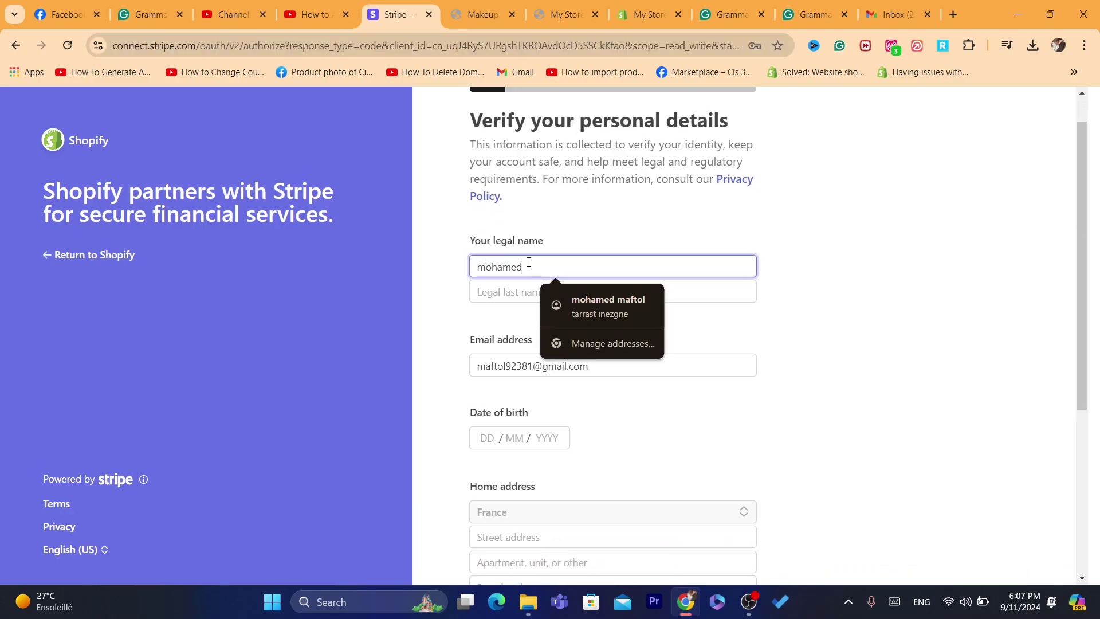
pyautogui.click(510, 292)
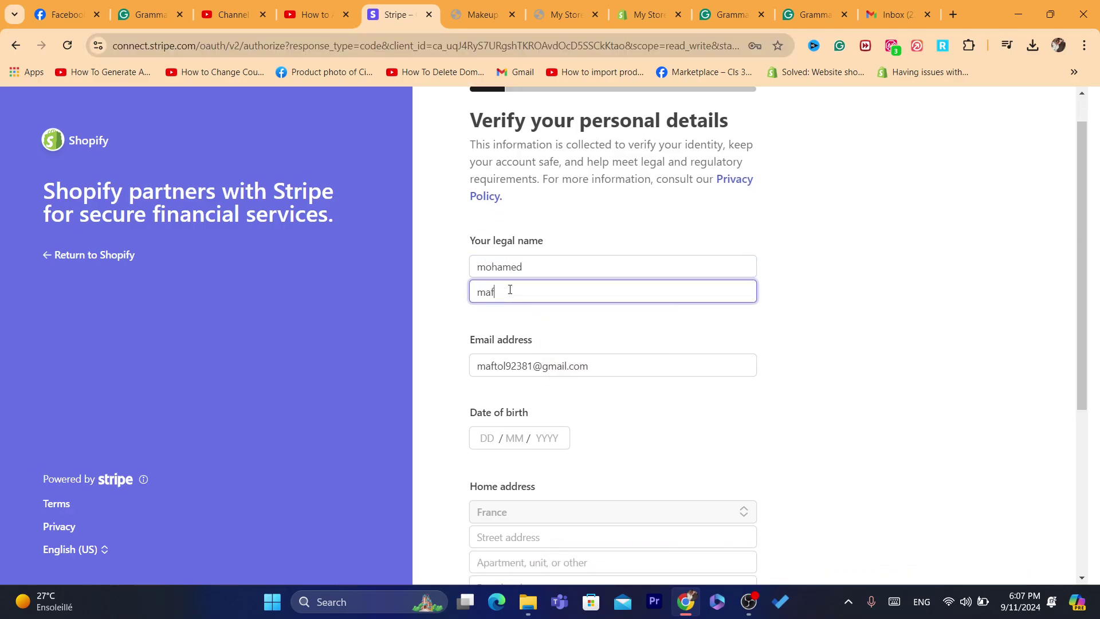
# Step through the street, apartment, city and phone fields, leaving them empty
pyautogui.scroll(-2, 530, 341)
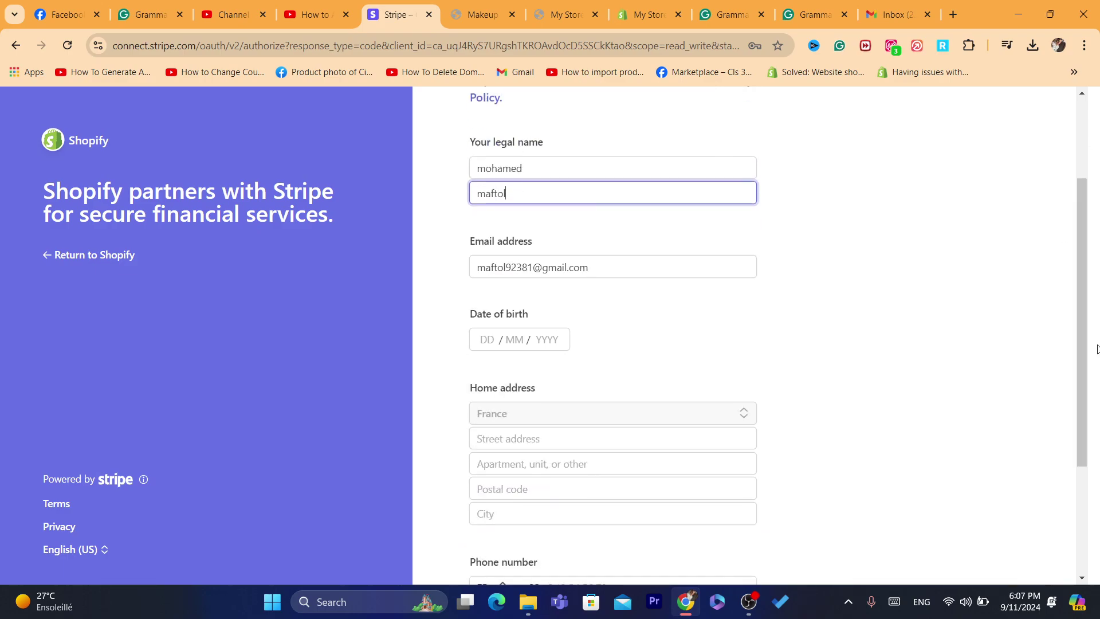
pyautogui.click(515, 434)
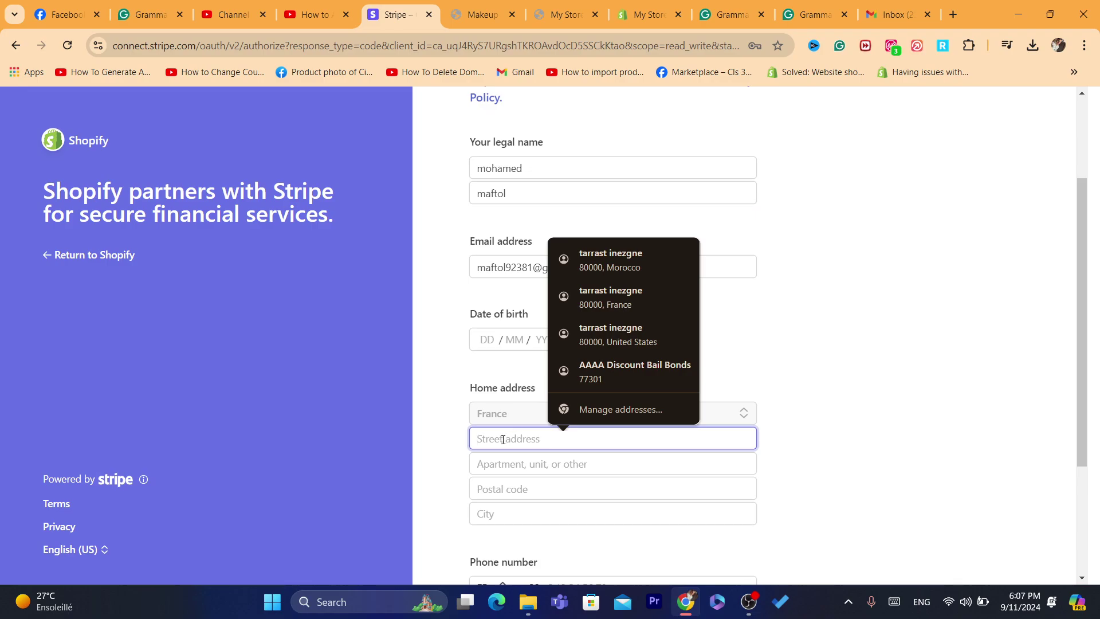
pyautogui.click(499, 425)
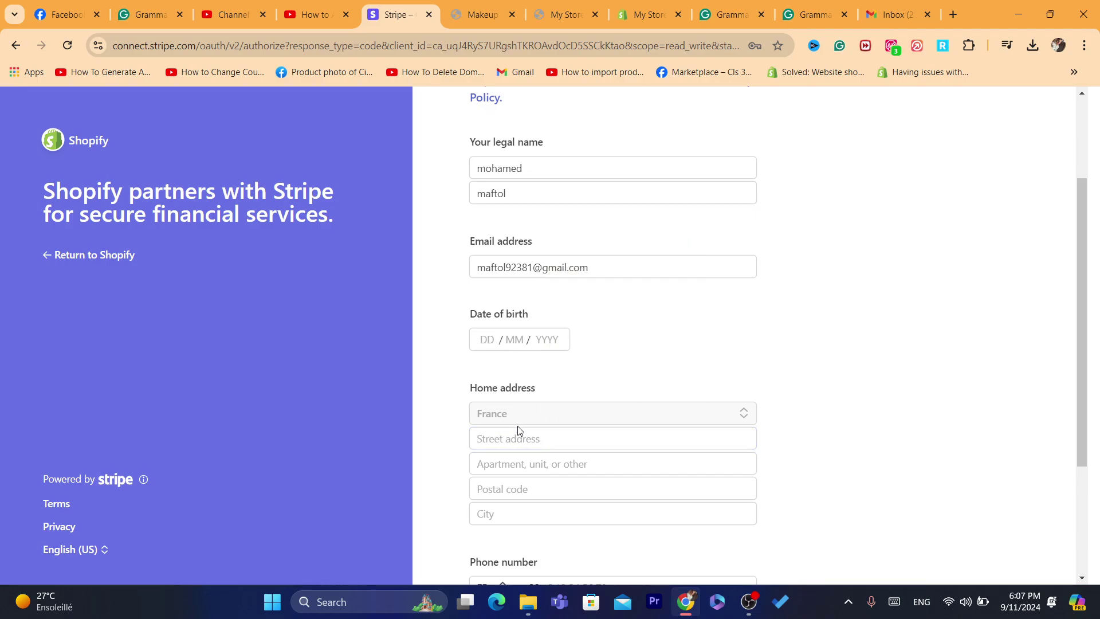
pyautogui.click(522, 445)
pyautogui.click(534, 467)
pyautogui.scroll(-1, 859, 401)
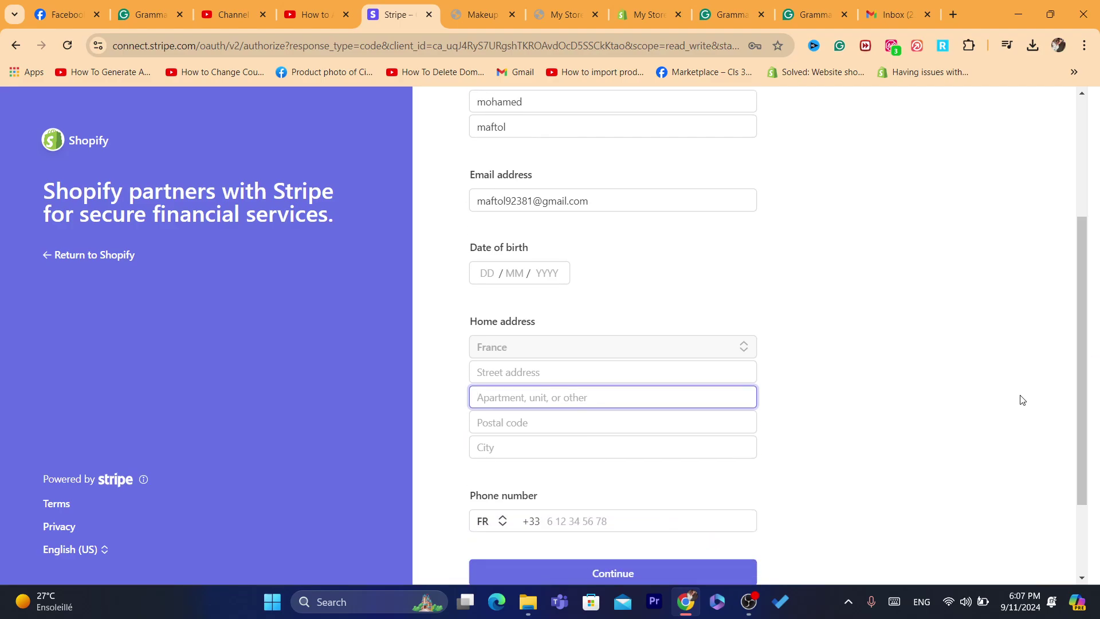
pyautogui.click(516, 453)
pyautogui.click(575, 519)
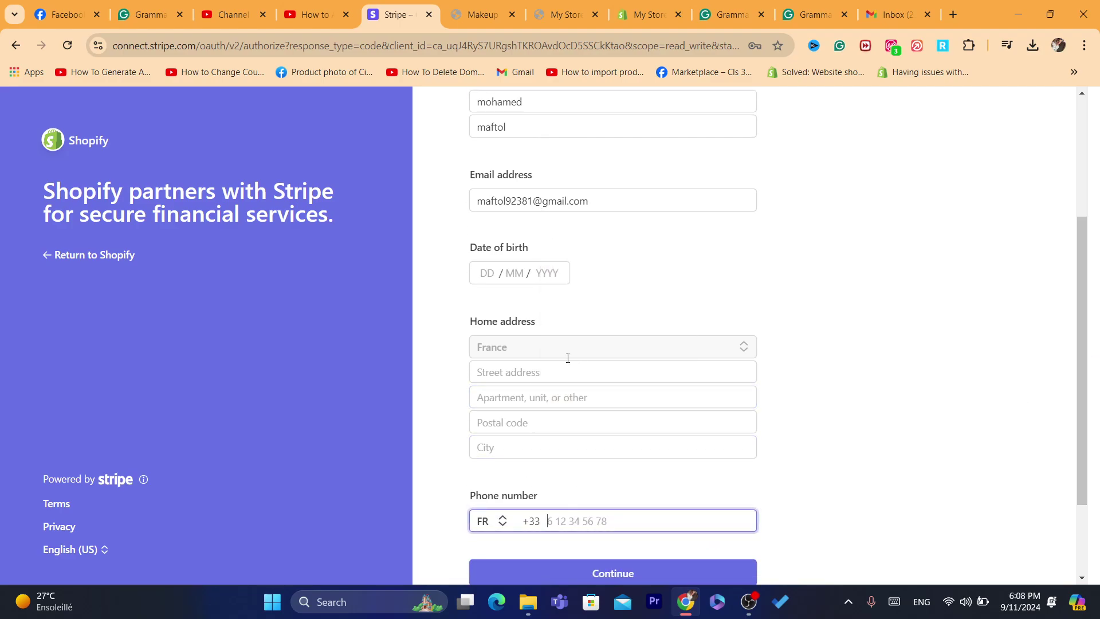
# Go back through the street, apartment, postal code and city fields, still blank
pyautogui.tripleClick(516, 322)
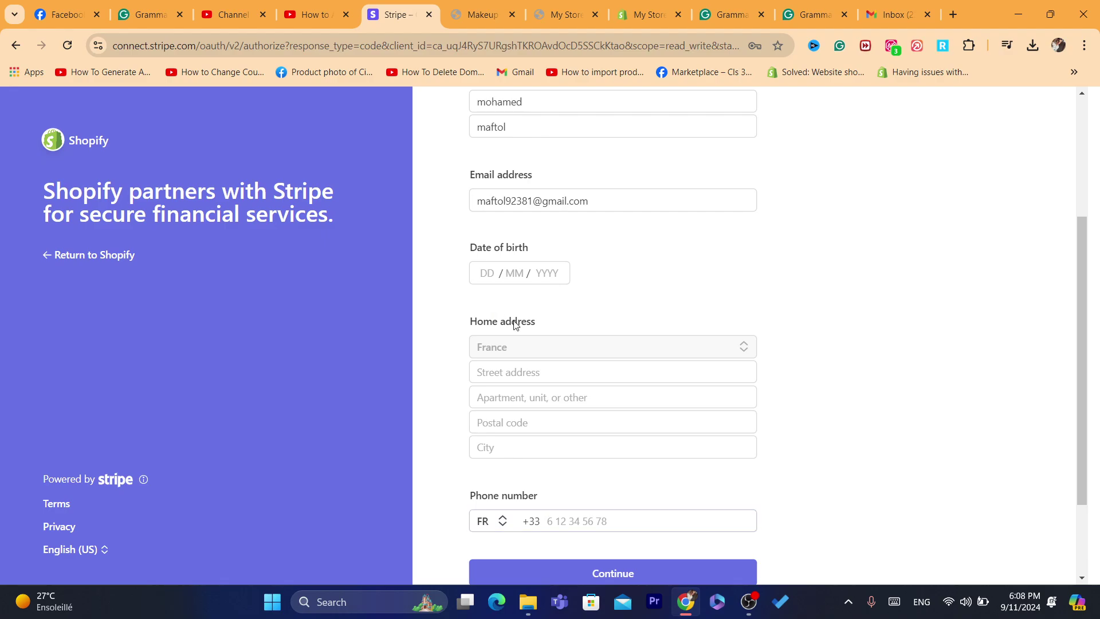
pyautogui.click(580, 323)
pyautogui.click(509, 372)
pyautogui.click(509, 400)
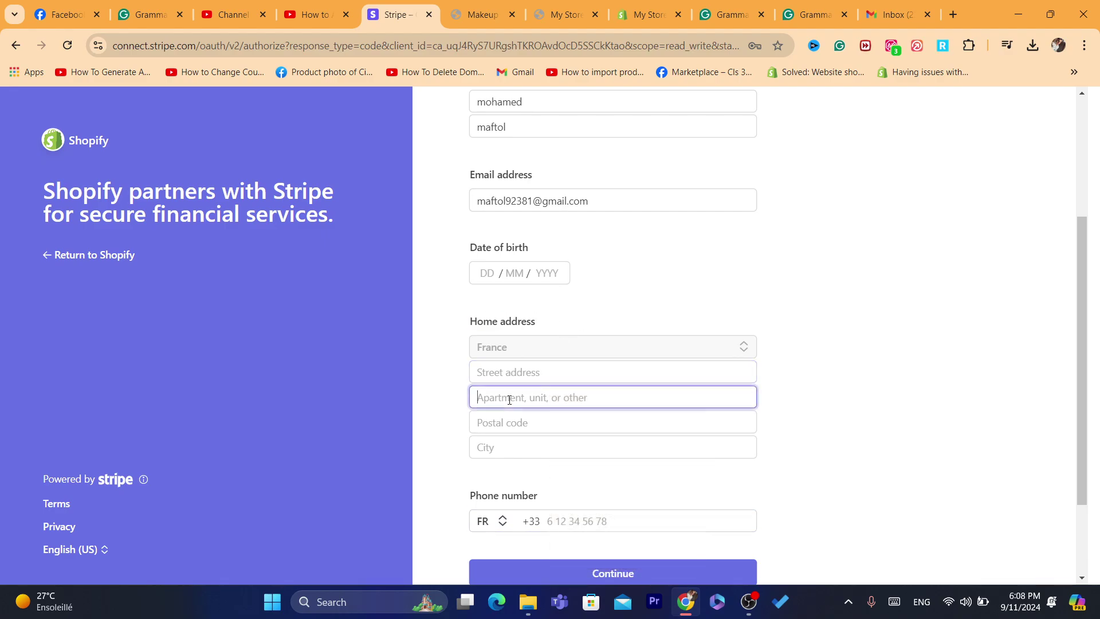
pyautogui.click(507, 423)
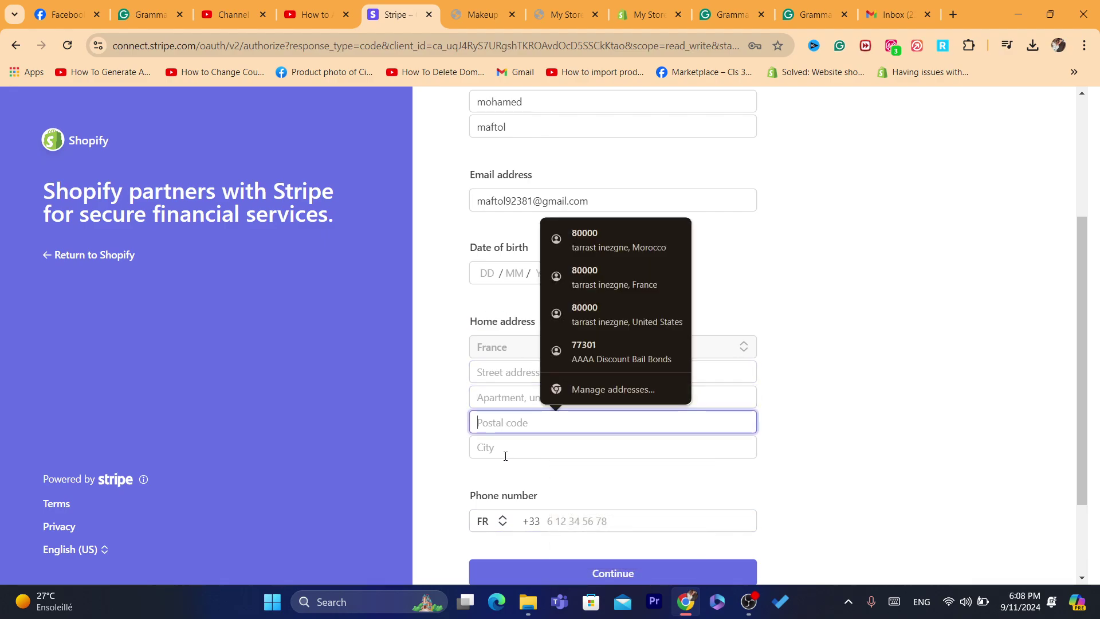
pyautogui.click(504, 452)
# Dismiss the address suggestions, then search Google for 'create llc' in the makeup tab
pyautogui.click(560, 545)
pyautogui.click(585, 527)
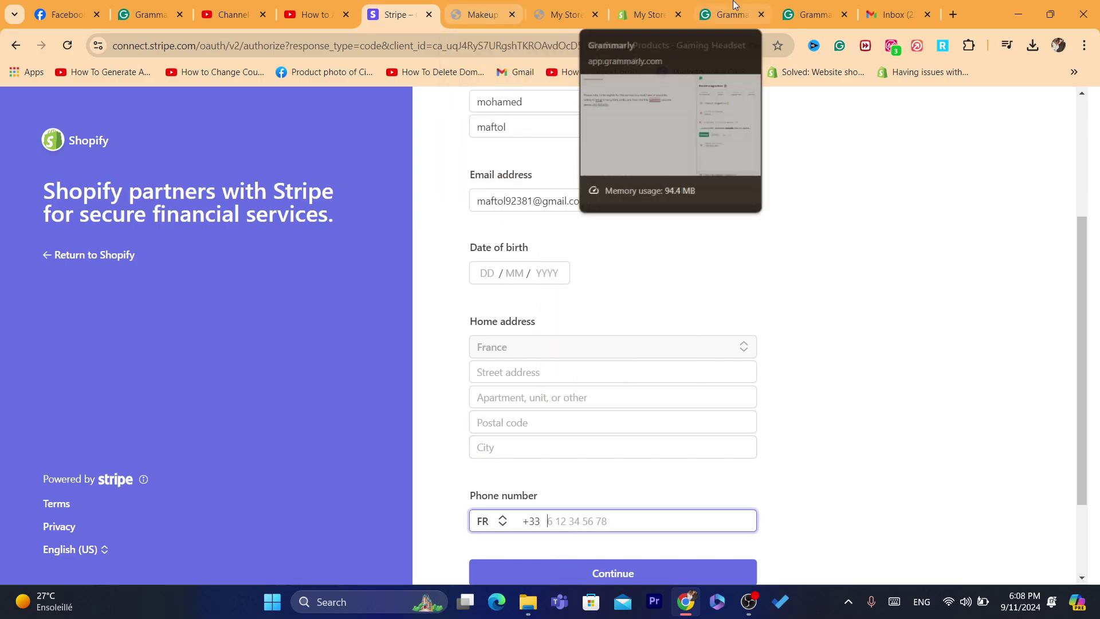
pyautogui.click(483, 16)
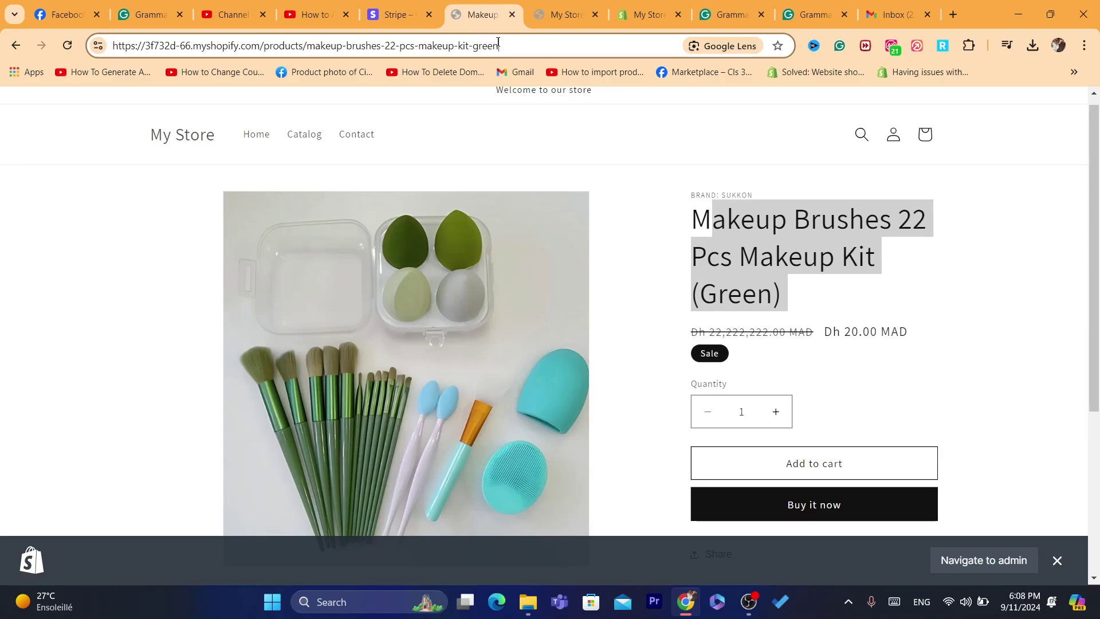
pyautogui.click(498, 42)
pyautogui.write('create')
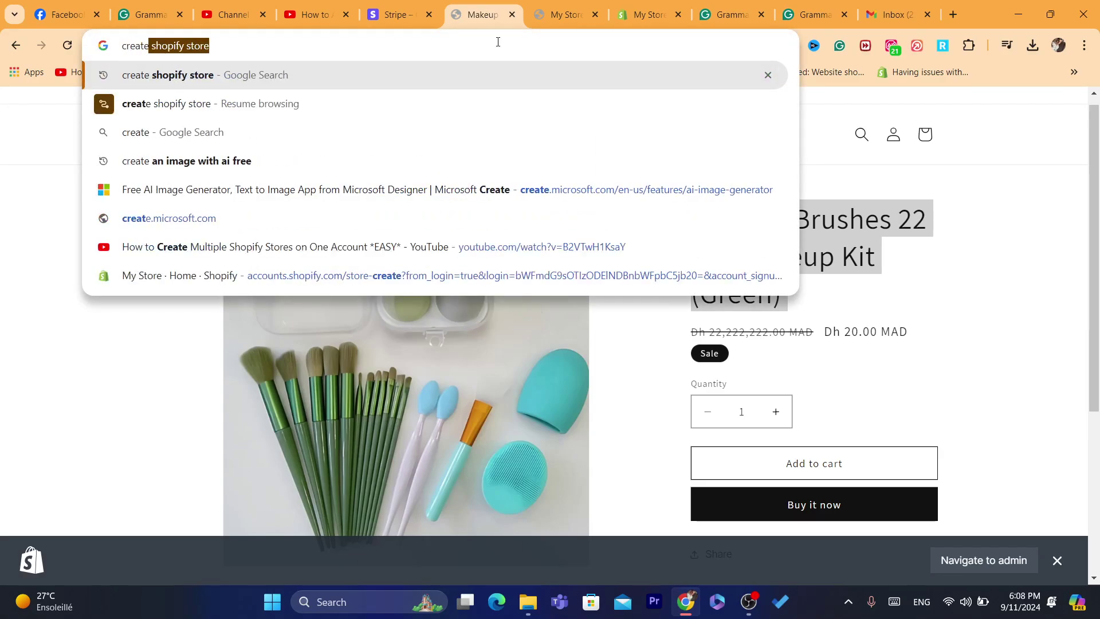
pyautogui.write(' llc')
pyautogui.press('Return')
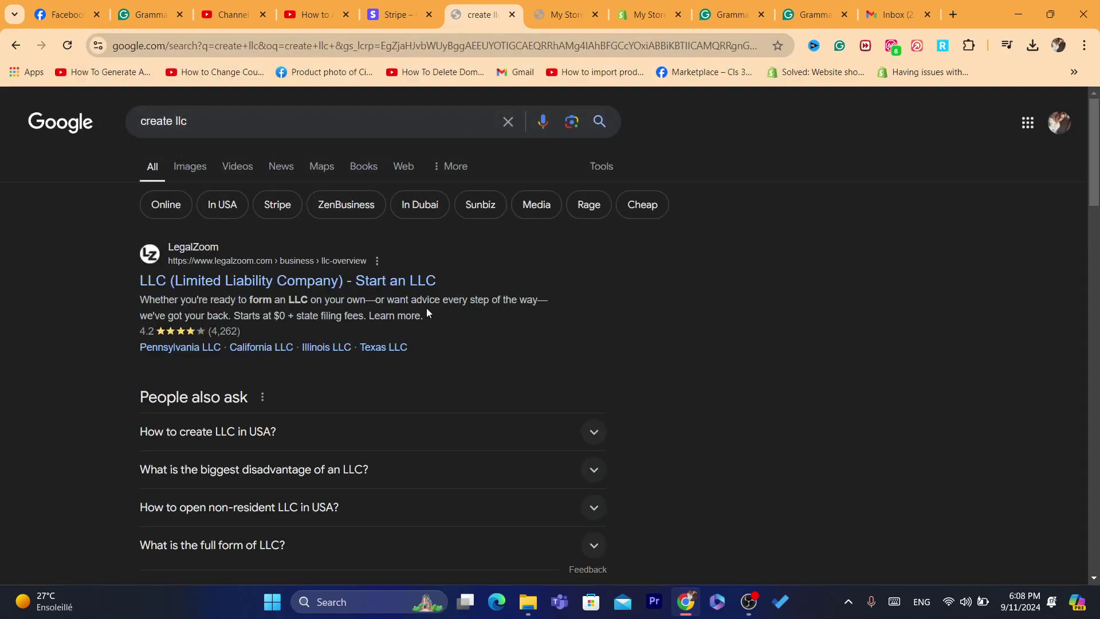
# Open the Tailor Brands LLC formation result and return to the Stripe form
pyautogui.scroll(-6, 287, 280)
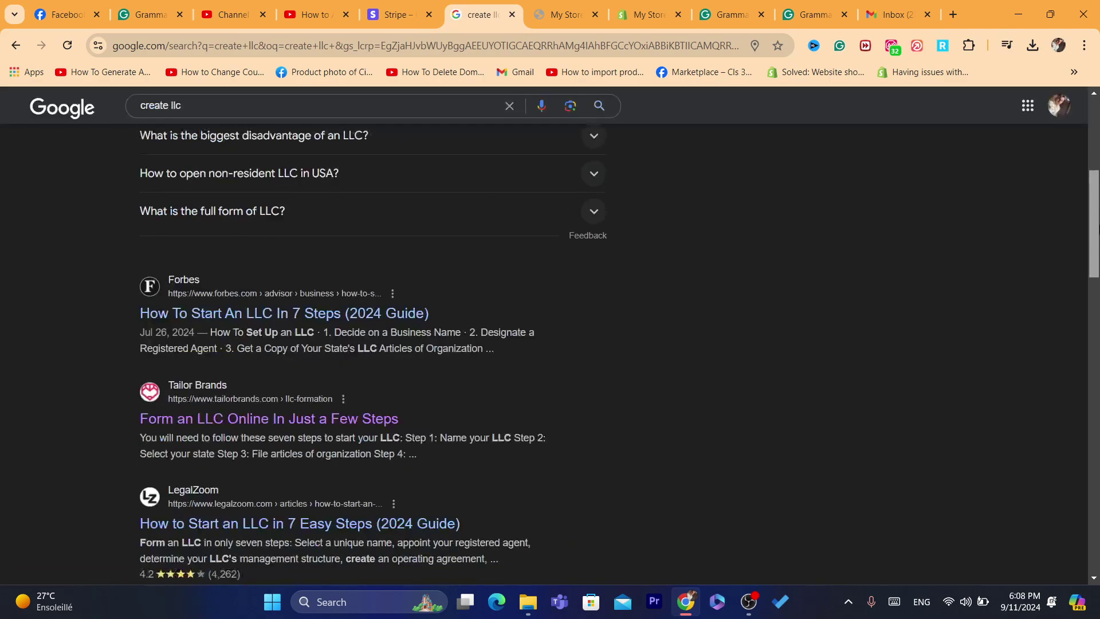
pyautogui.click(258, 419)
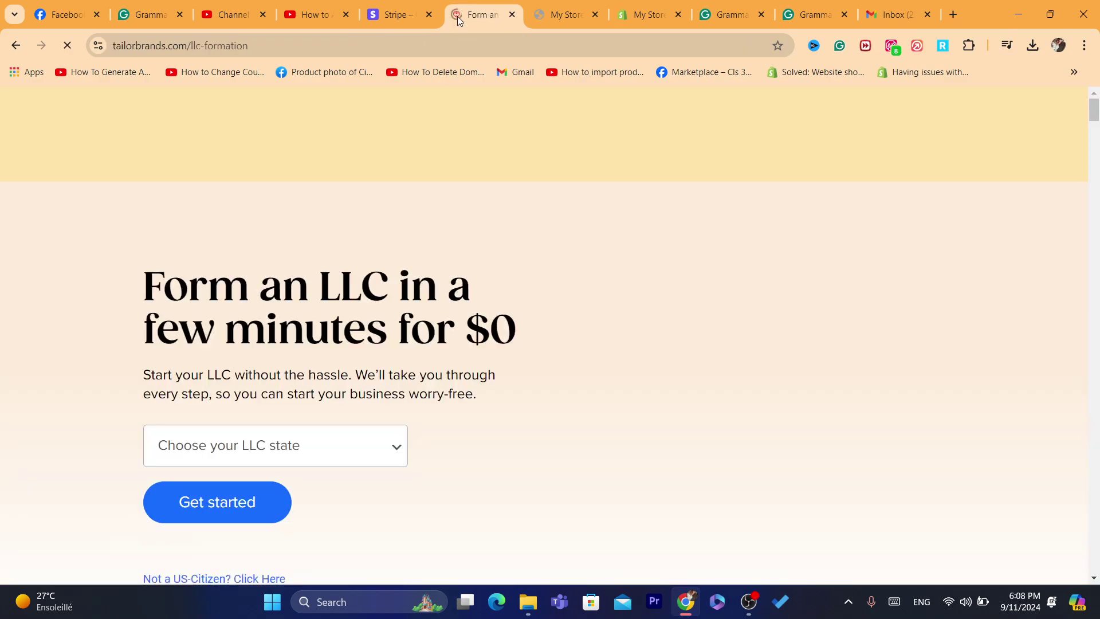
pyautogui.click(427, 7)
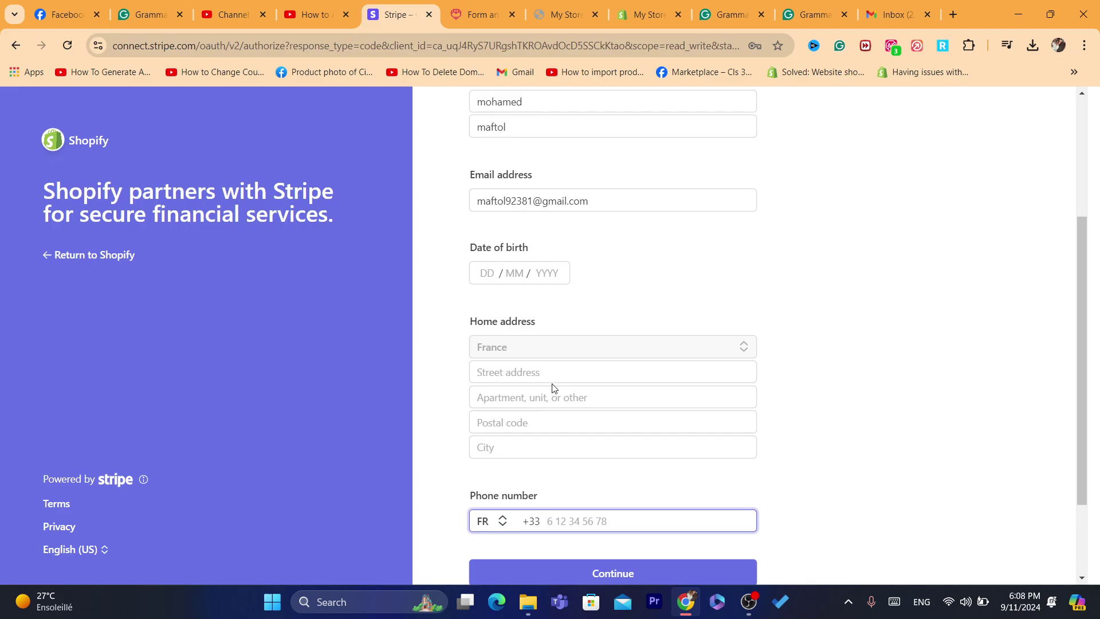
# Keep FR as the phone country code and switch to the Tailor Brands LLC page
pyautogui.click(513, 451)
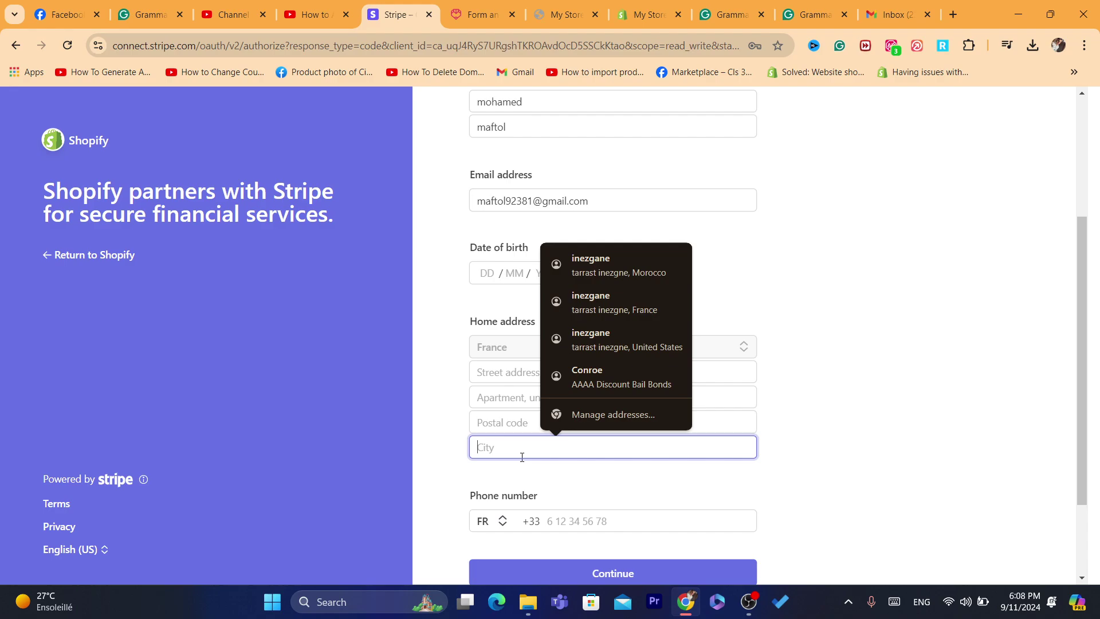
pyautogui.click(484, 520)
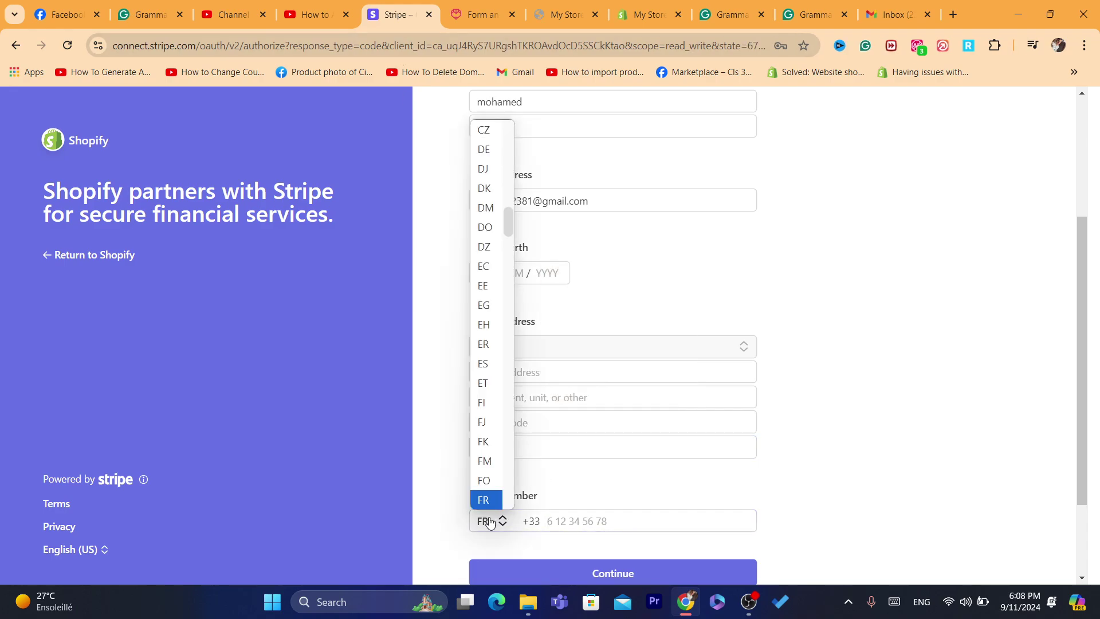
pyautogui.click(434, 236)
pyautogui.hotkey('ctrl', 'Tab')
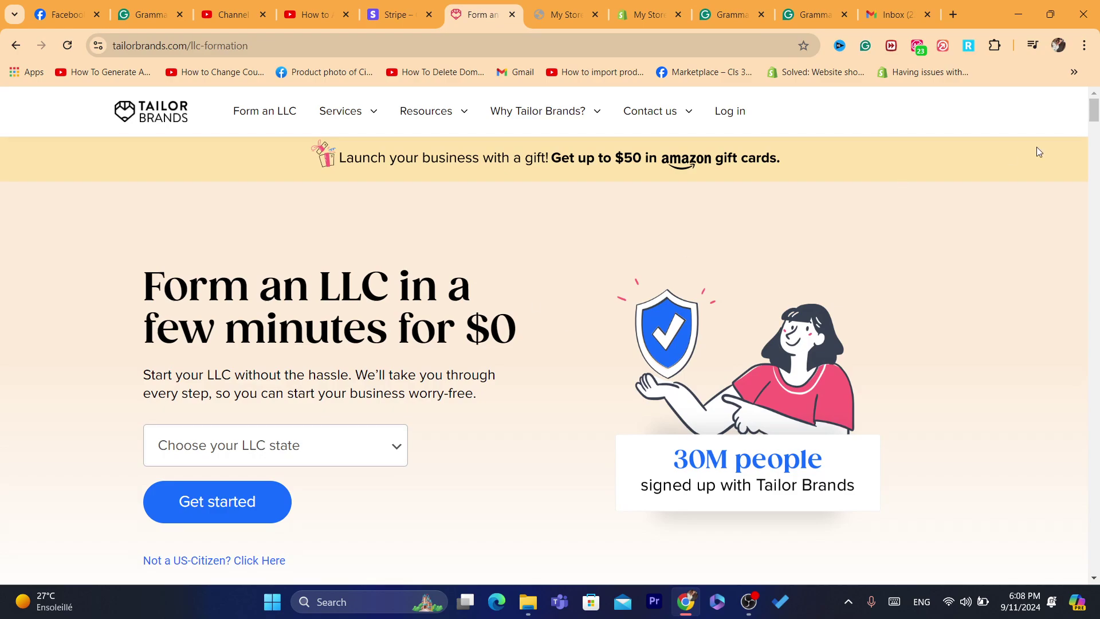
# Read the 'Form an LLC' heading and its paragraph, highlighting words like $0 and minutes
pyautogui.scroll(-1, 895, 148)
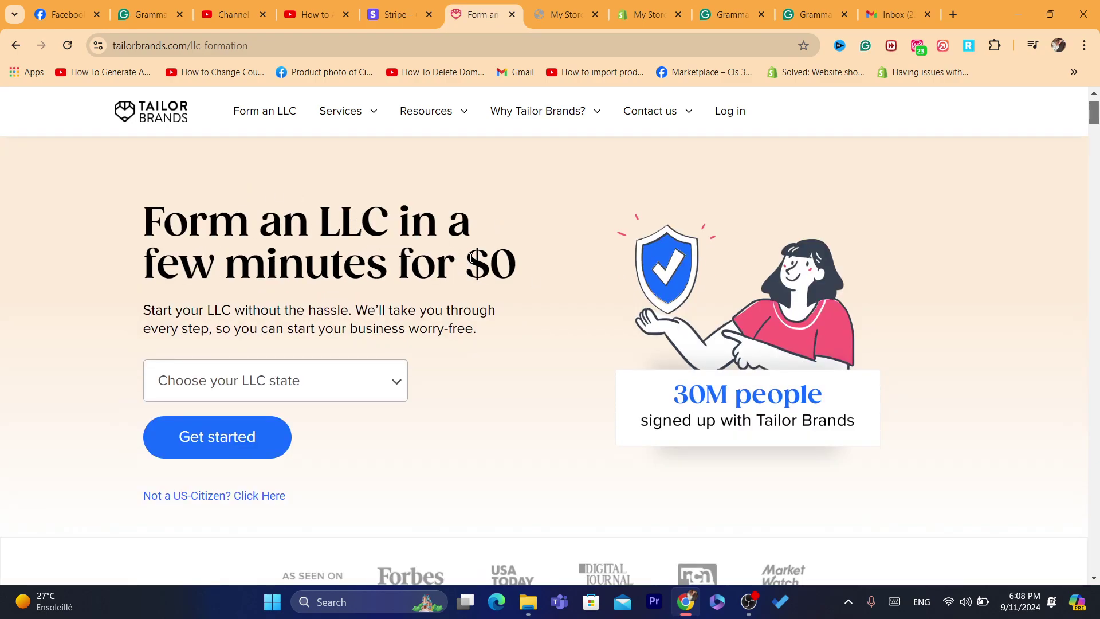
pyautogui.moveTo(470, 258); pyautogui.dragTo(546, 272)
pyautogui.tripleClick(262, 242)
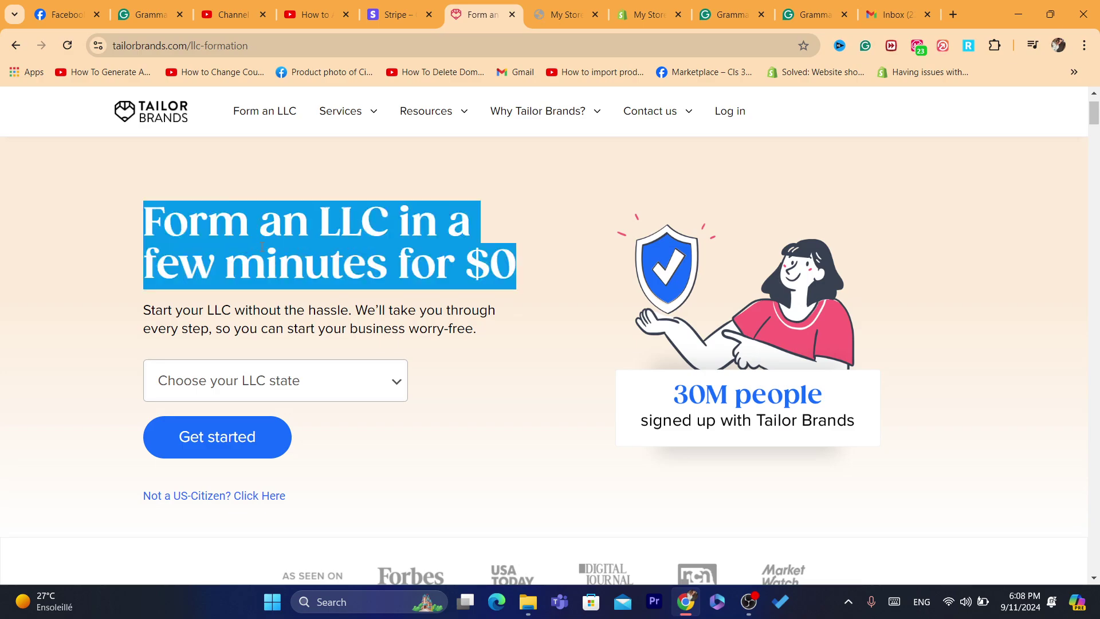
pyautogui.doubleClick(258, 310)
pyautogui.tripleClick(258, 310)
pyautogui.doubleClick(331, 261)
pyautogui.tripleClick(332, 259)
pyautogui.click(302, 329)
pyautogui.doubleClick(302, 328)
pyautogui.tripleClick(302, 328)
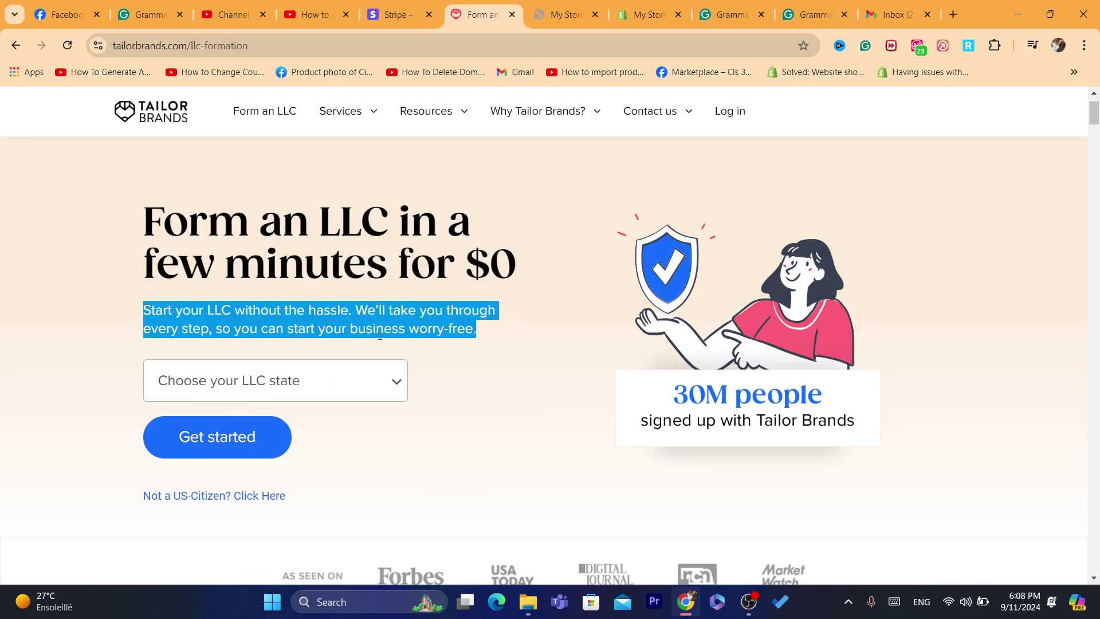
pyautogui.click(310, 264)
pyautogui.doubleClick(310, 264)
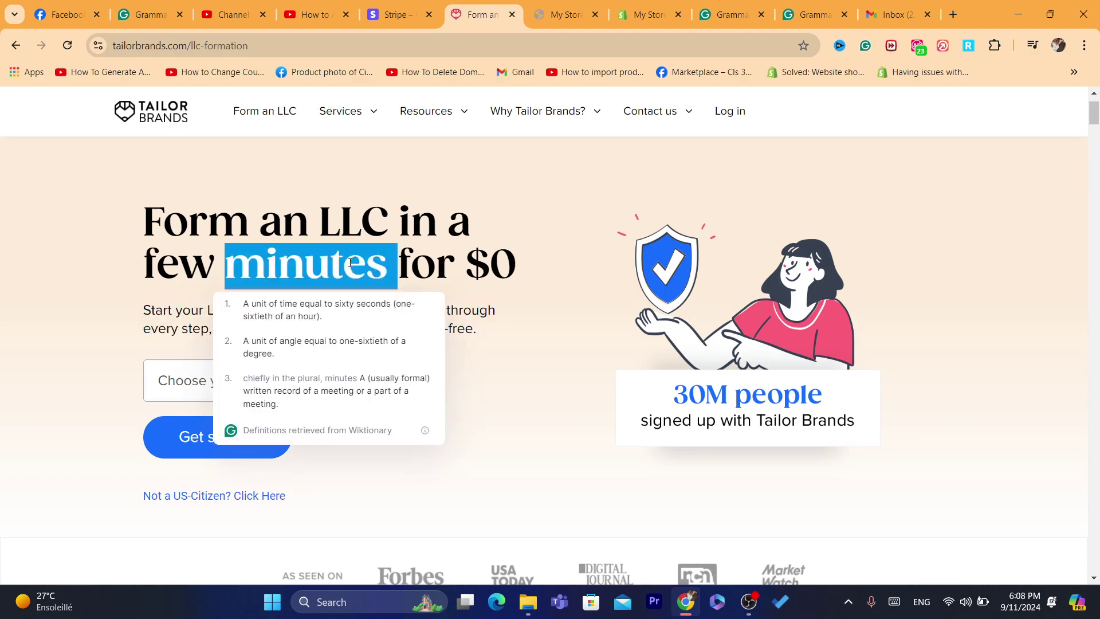
# Browse the list of LLC states without choosing one
pyautogui.click(212, 382)
pyautogui.click(177, 384)
pyautogui.click(233, 386)
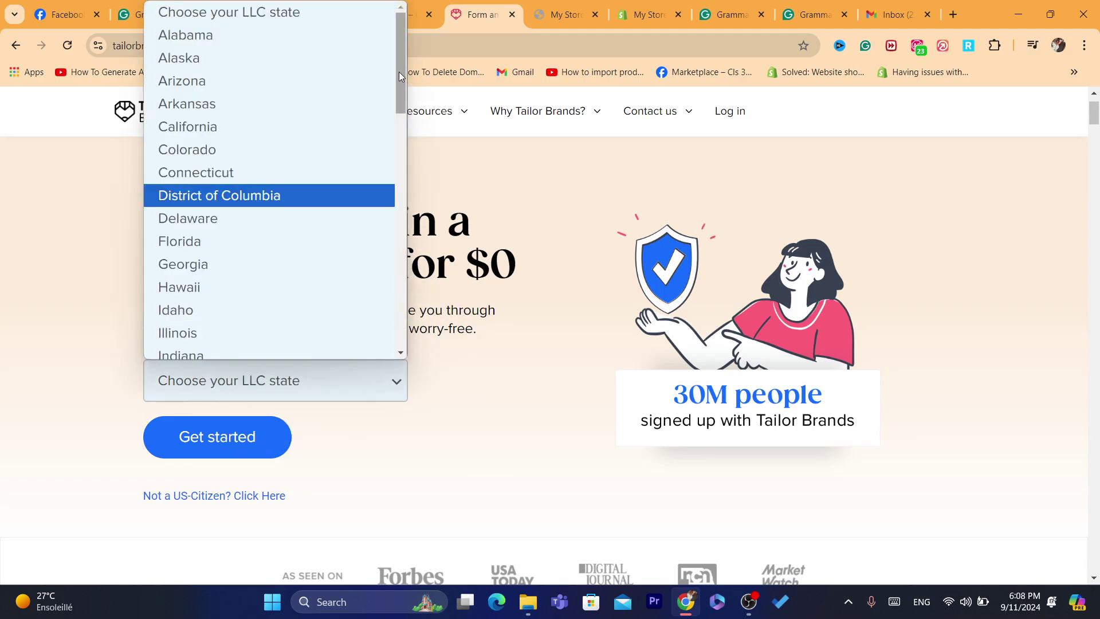
pyautogui.moveTo(399, 71); pyautogui.dragTo(404, 338)
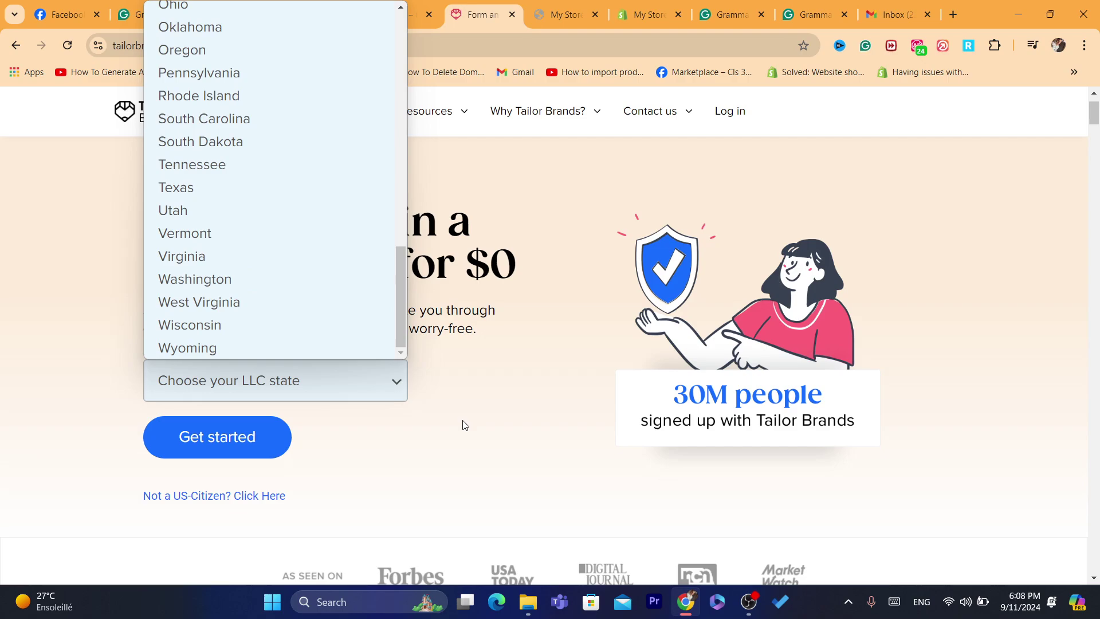
pyautogui.click(478, 385)
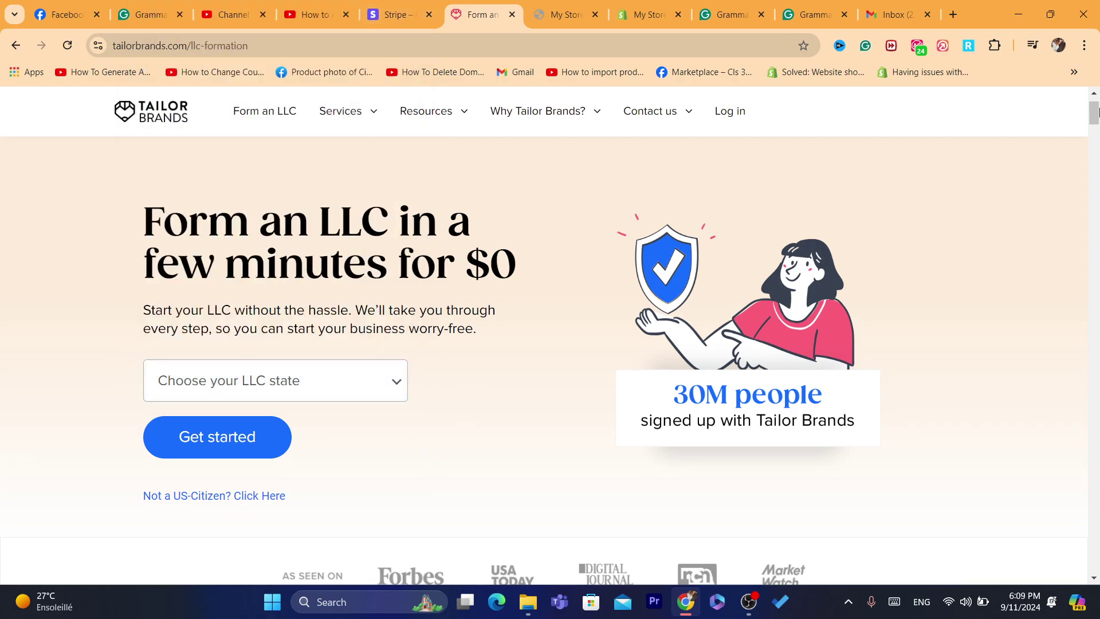
pyautogui.moveTo(1099, 122); pyautogui.dragTo(1099, 197)
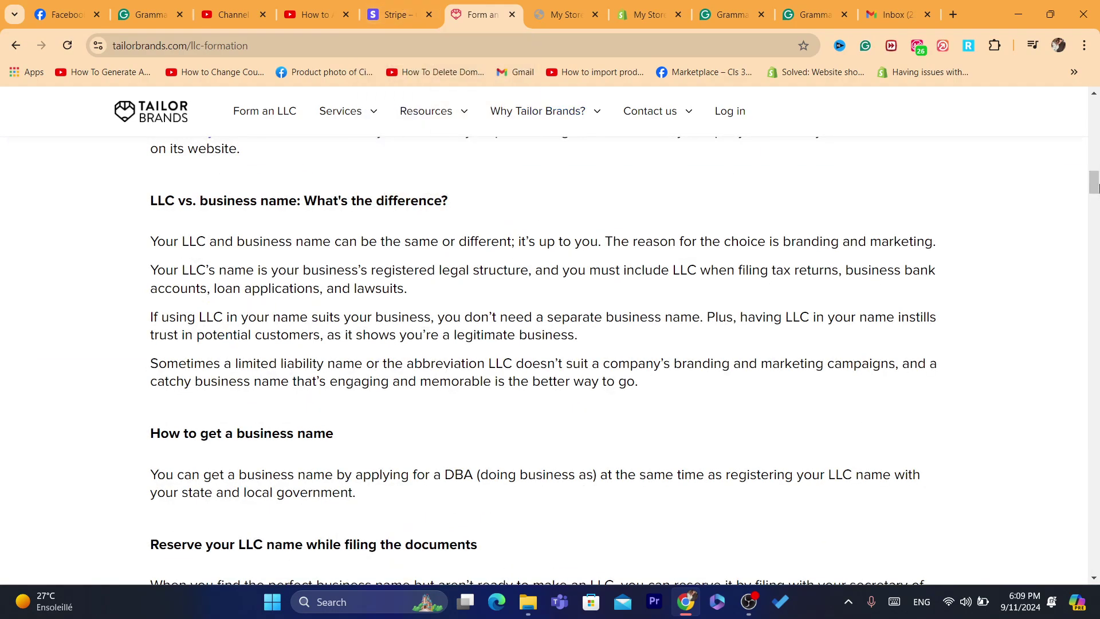
pyautogui.moveTo(1094, 186); pyautogui.dragTo(1095, 167)
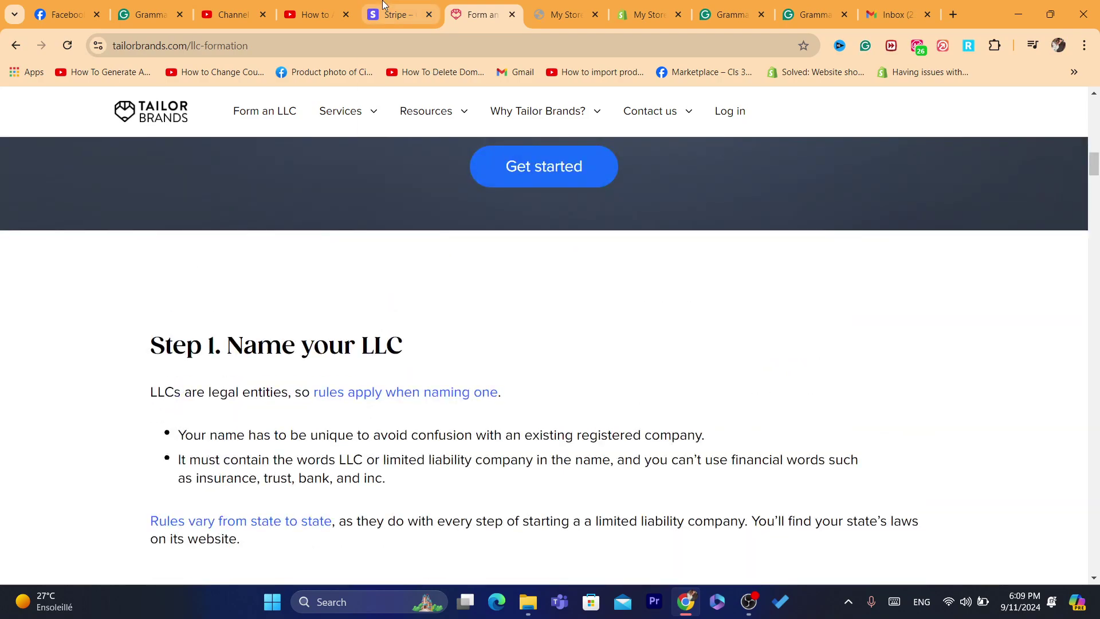
# Glance at other tabs, go back to the 'create llc' results, and return to Stripe
pyautogui.click(312, 12)
pyautogui.click(530, 5)
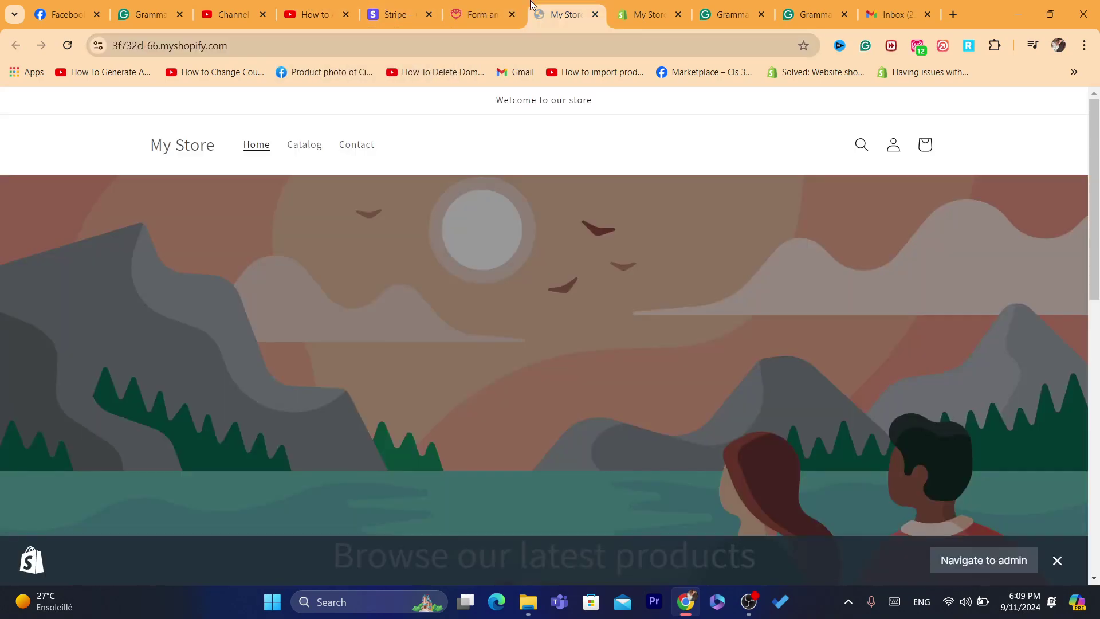
pyautogui.click(493, 12)
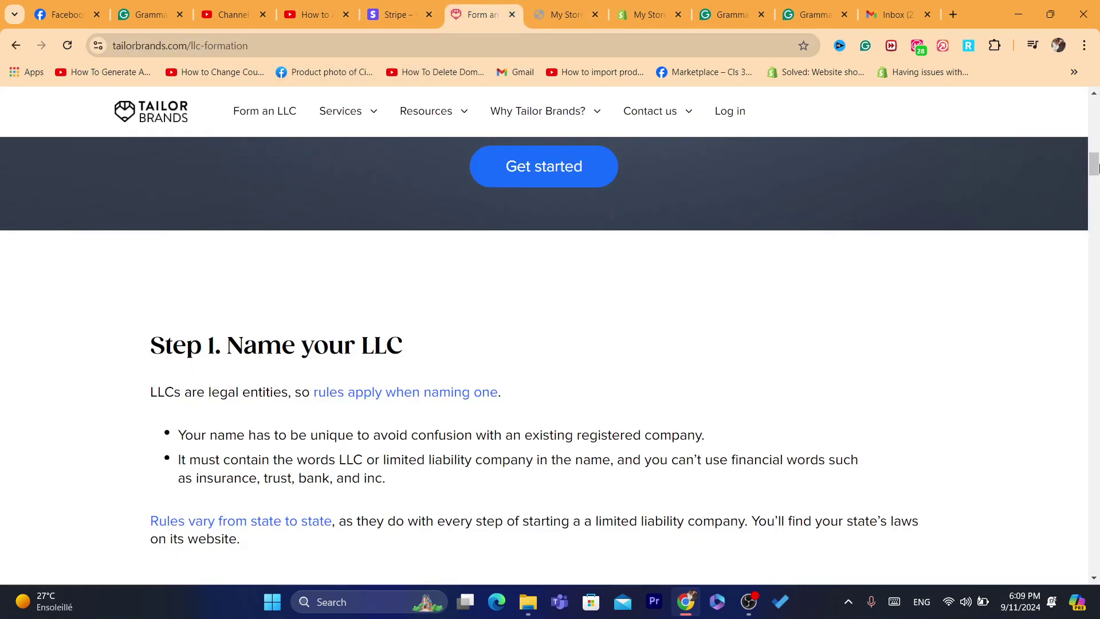
pyautogui.moveTo(1095, 167); pyautogui.dragTo(1094, 178)
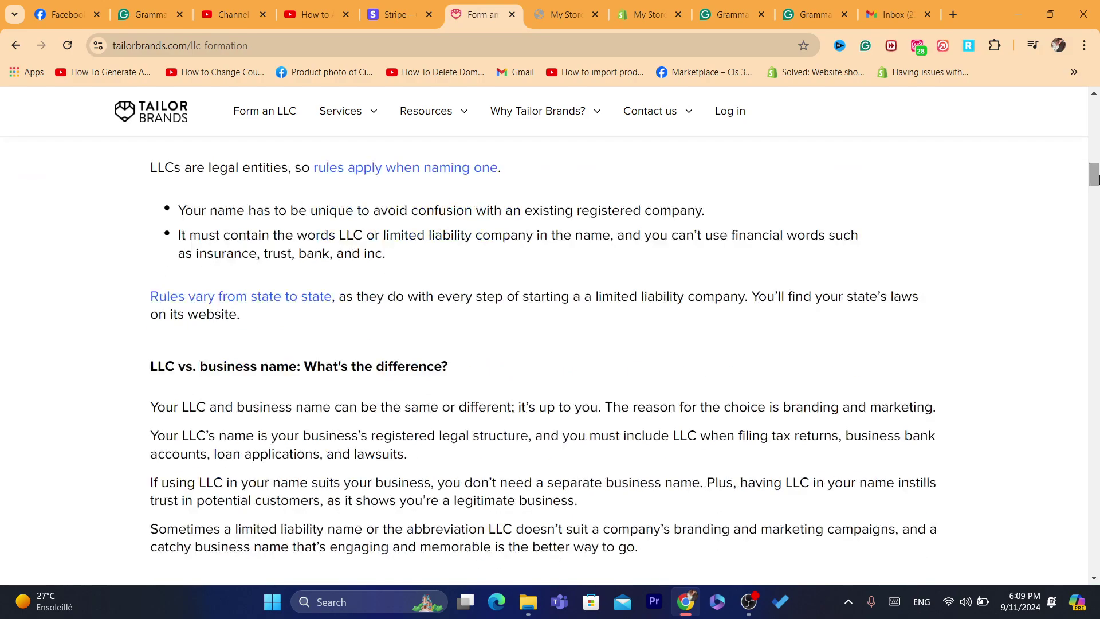
pyautogui.click(16, 46)
pyautogui.click(398, 14)
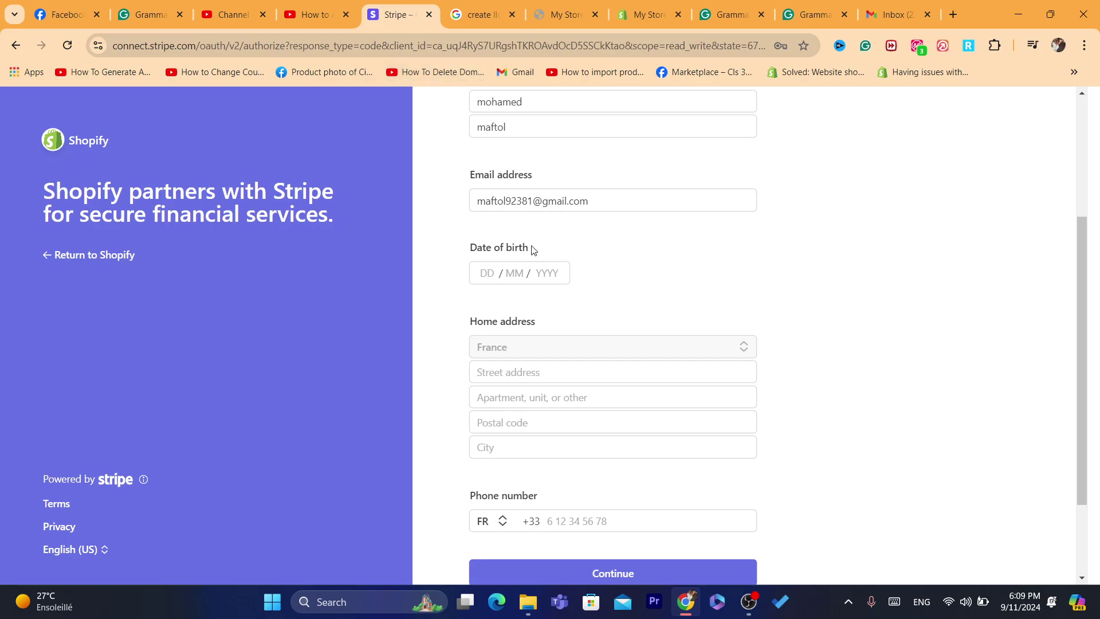
# Search Google for 'payon' and open the Payoneer website's sign-in page
pyautogui.click(469, 6)
pyautogui.click(485, 38)
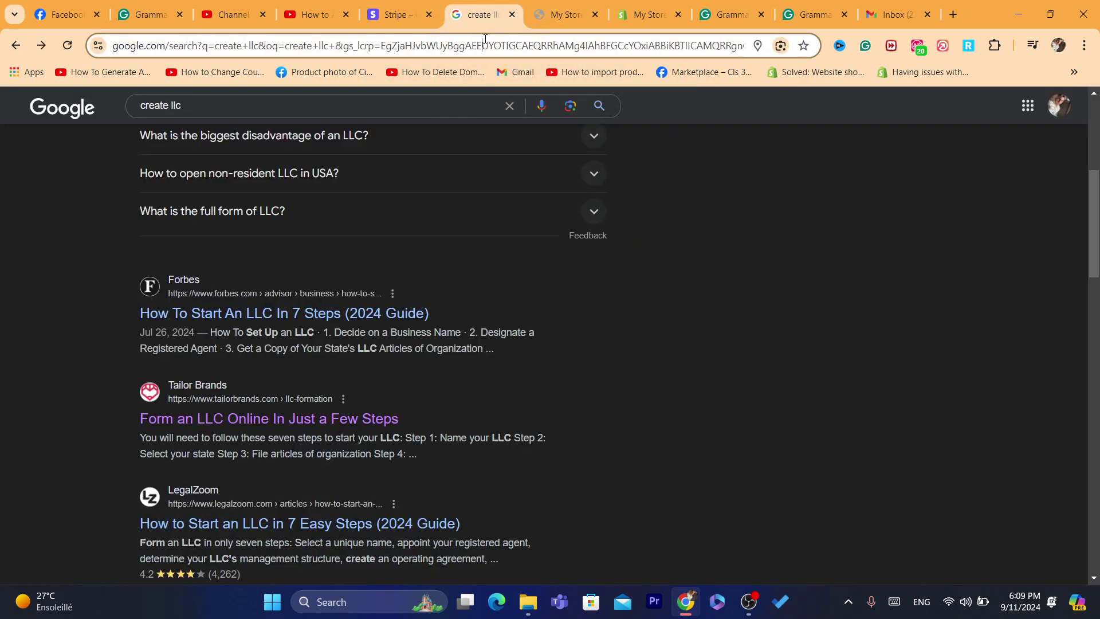
pyautogui.write('payon')
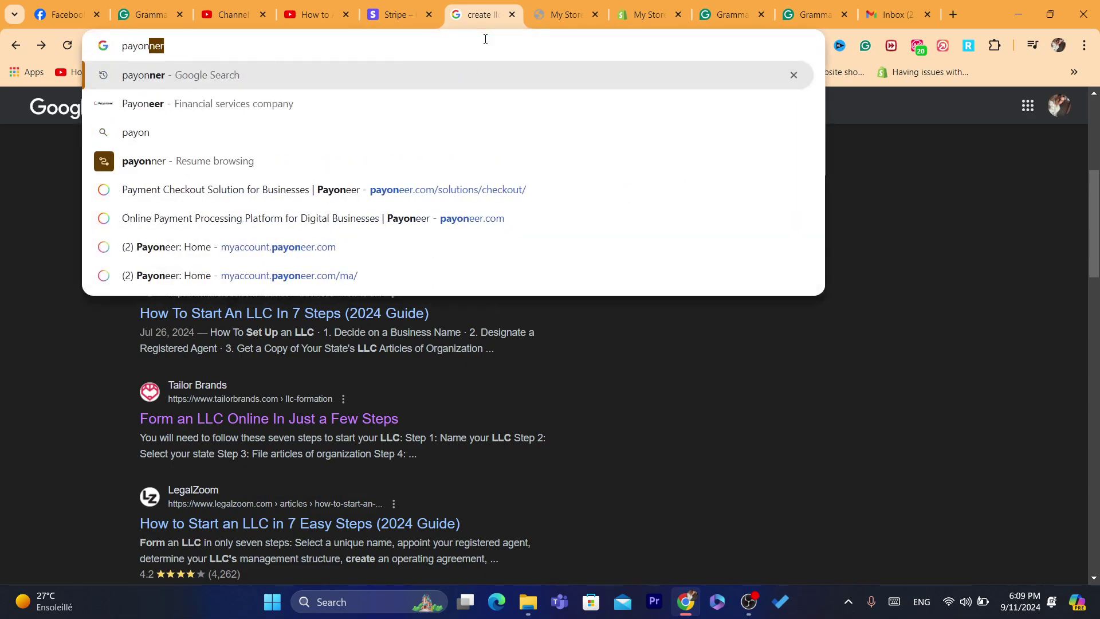
pyautogui.click(462, 67)
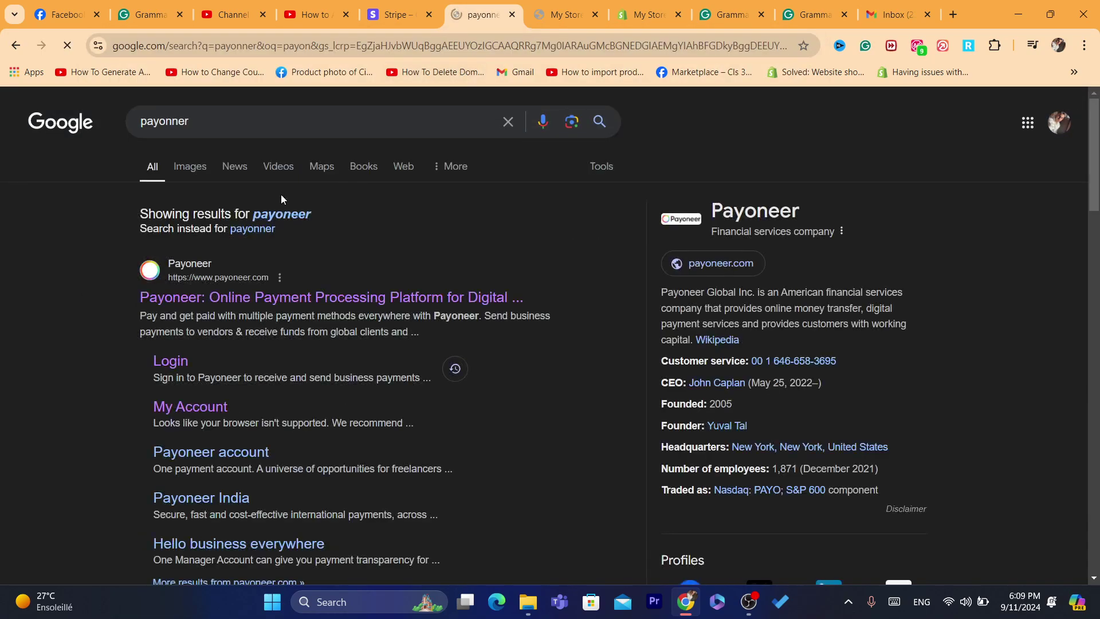
pyautogui.click(321, 297)
pyautogui.click(486, 38)
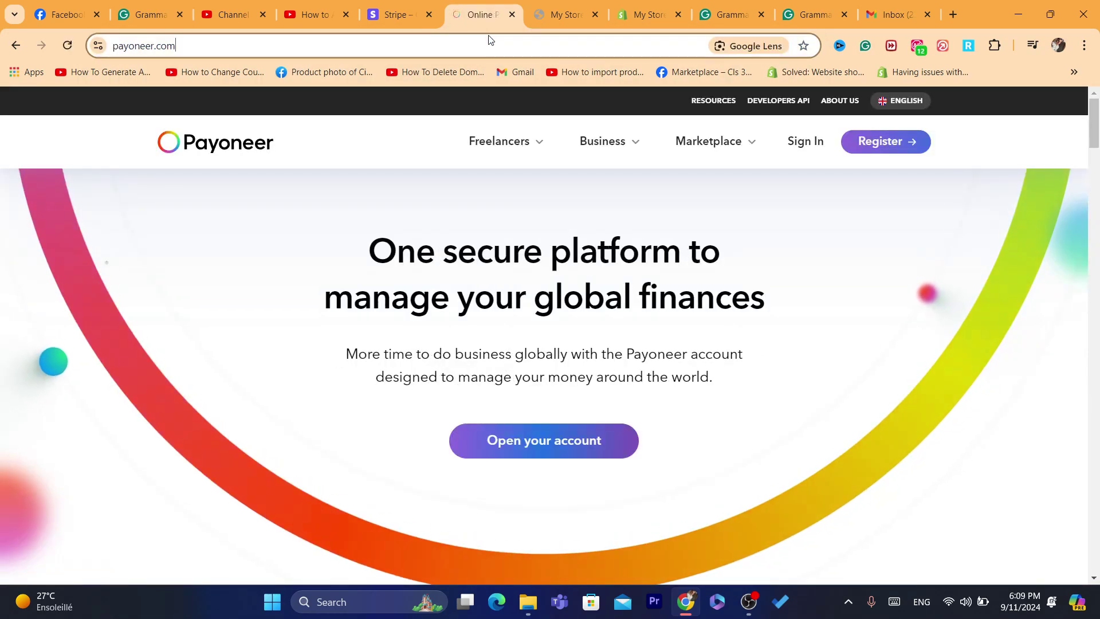
pyautogui.click(807, 150)
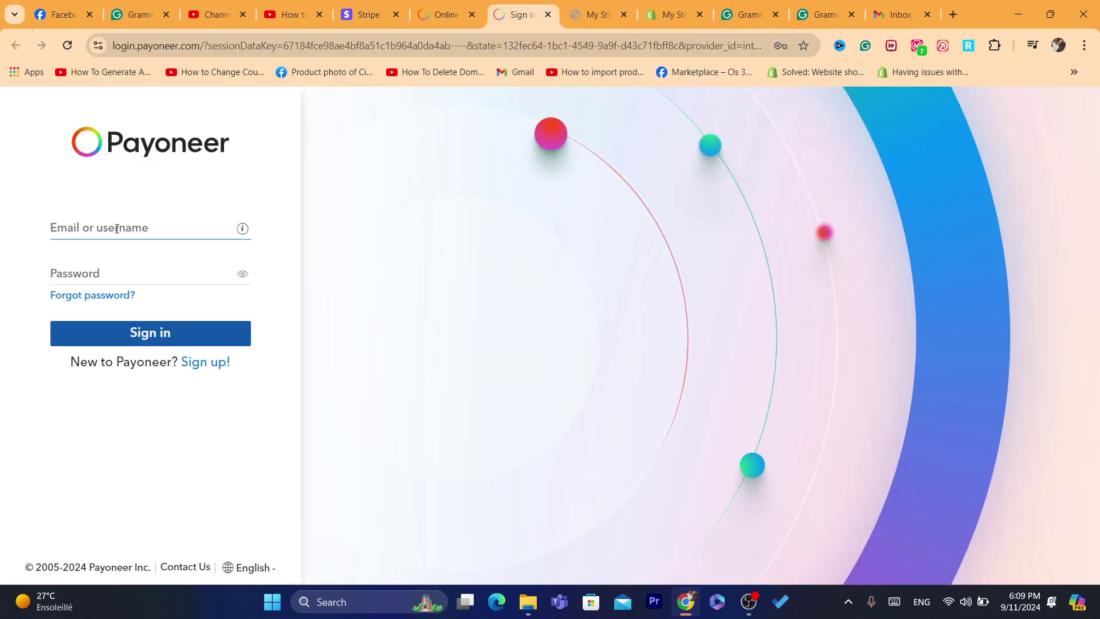
# Sign in to Payoneer with the saved login credentials
pyautogui.click(117, 228)
pyautogui.click(175, 256)
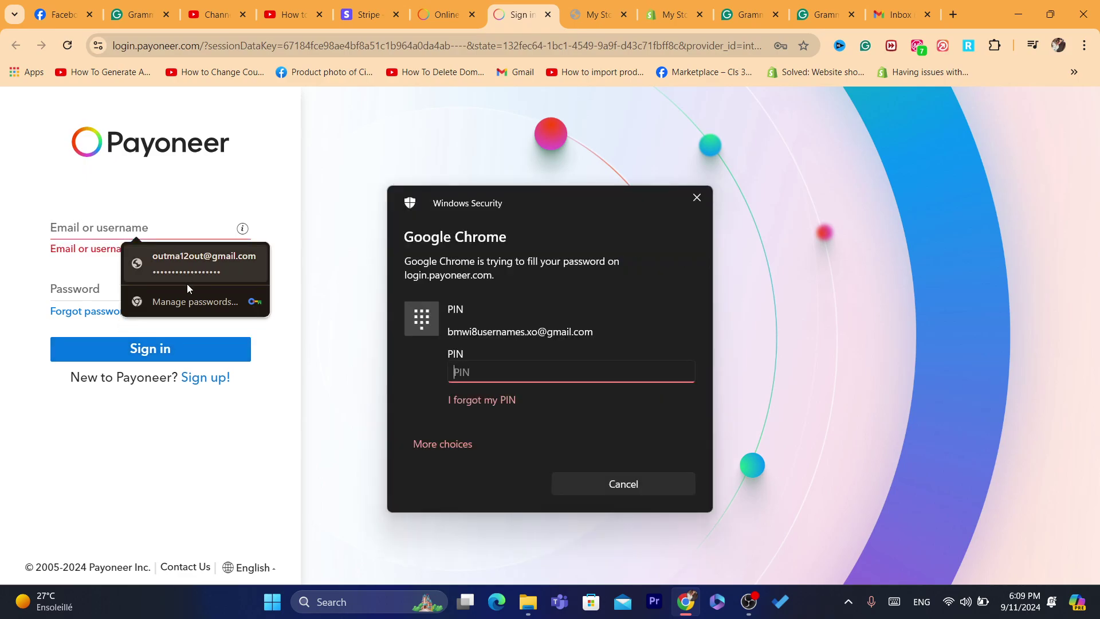
pyautogui.write('****')
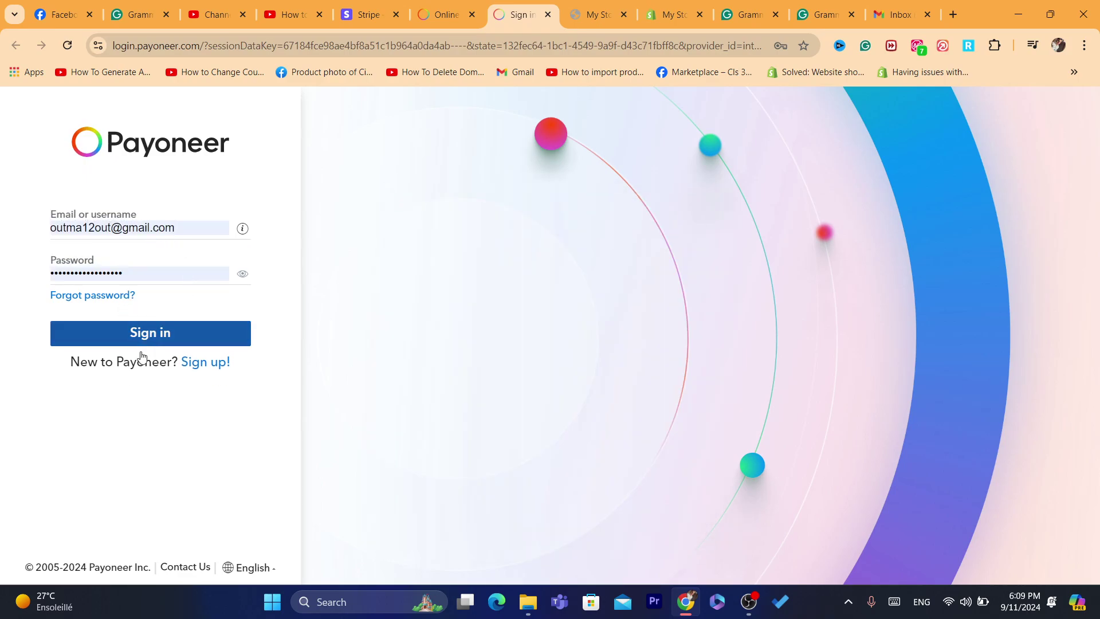
pyautogui.click(137, 340)
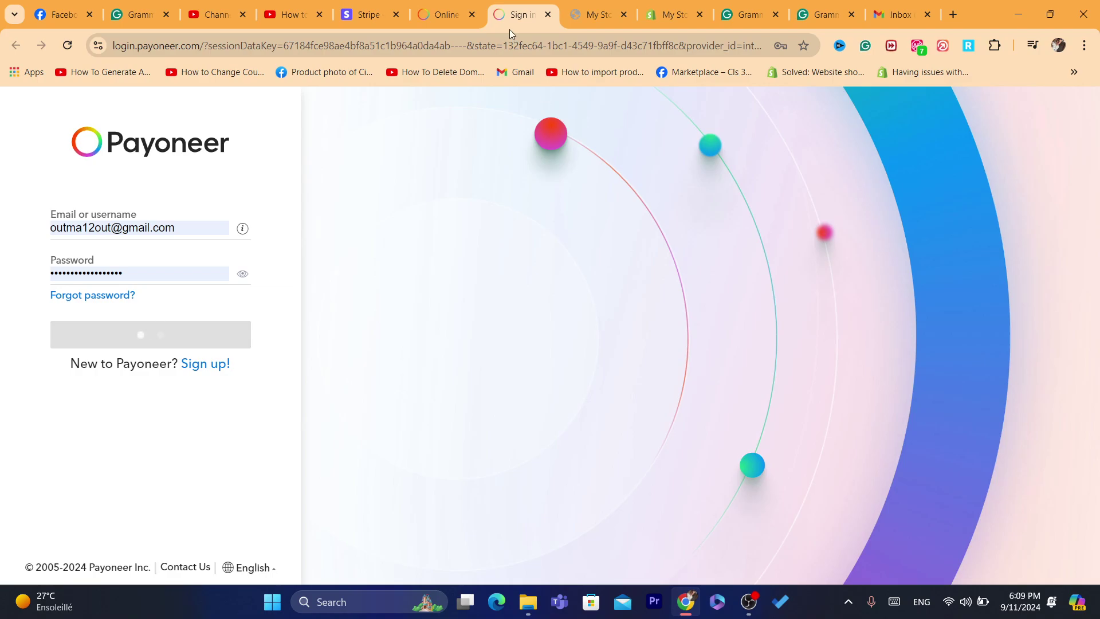
pyautogui.click(520, 43)
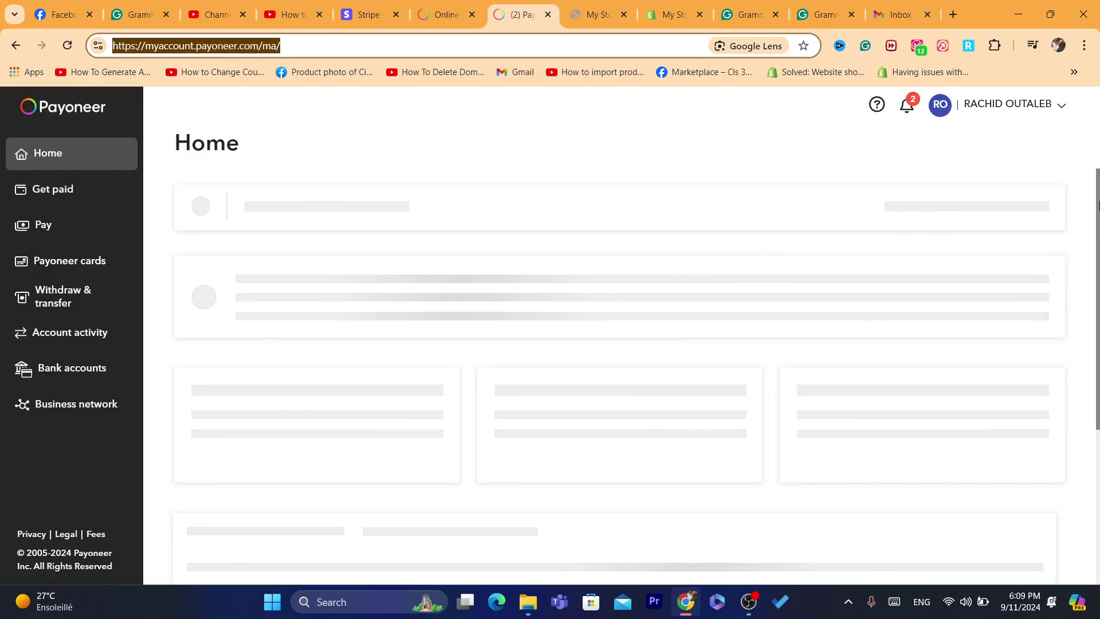
# Review the Payoneer balances totalling 2.46 USD and empty transactions, then return to Stripe
pyautogui.scroll(-4, 663, 327)
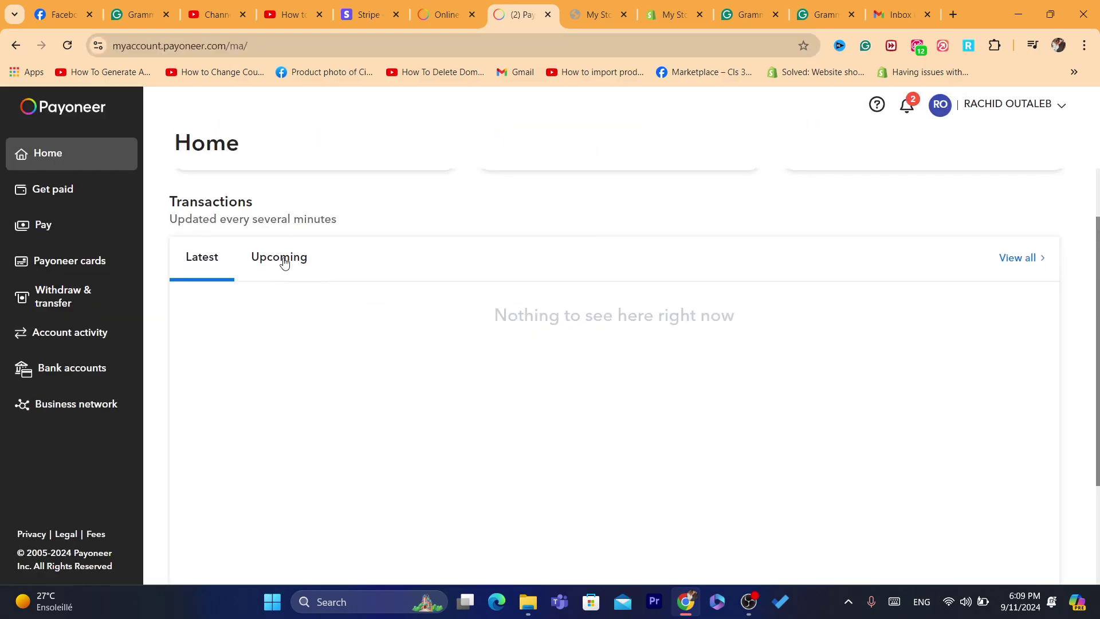
pyautogui.scroll(3, 329, 250)
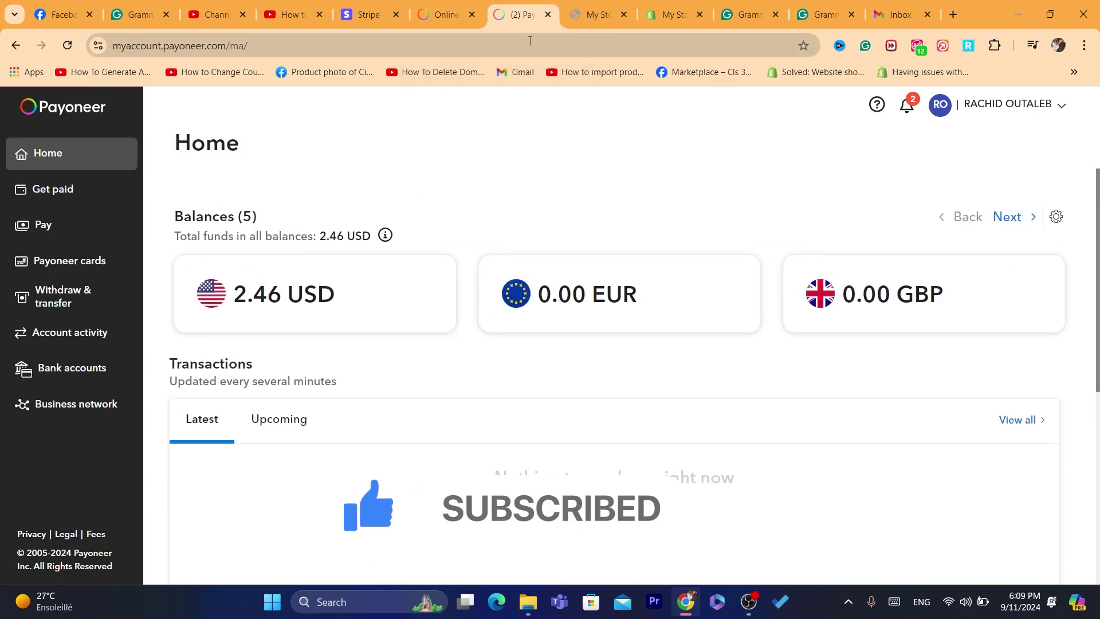
pyautogui.click(444, 15)
pyautogui.click(351, 5)
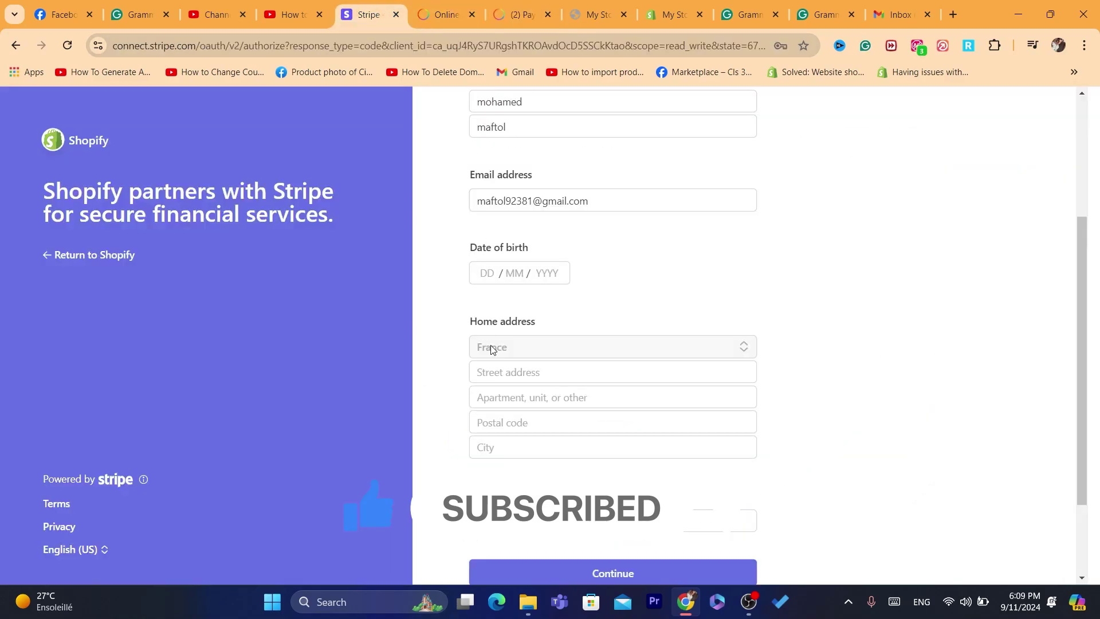